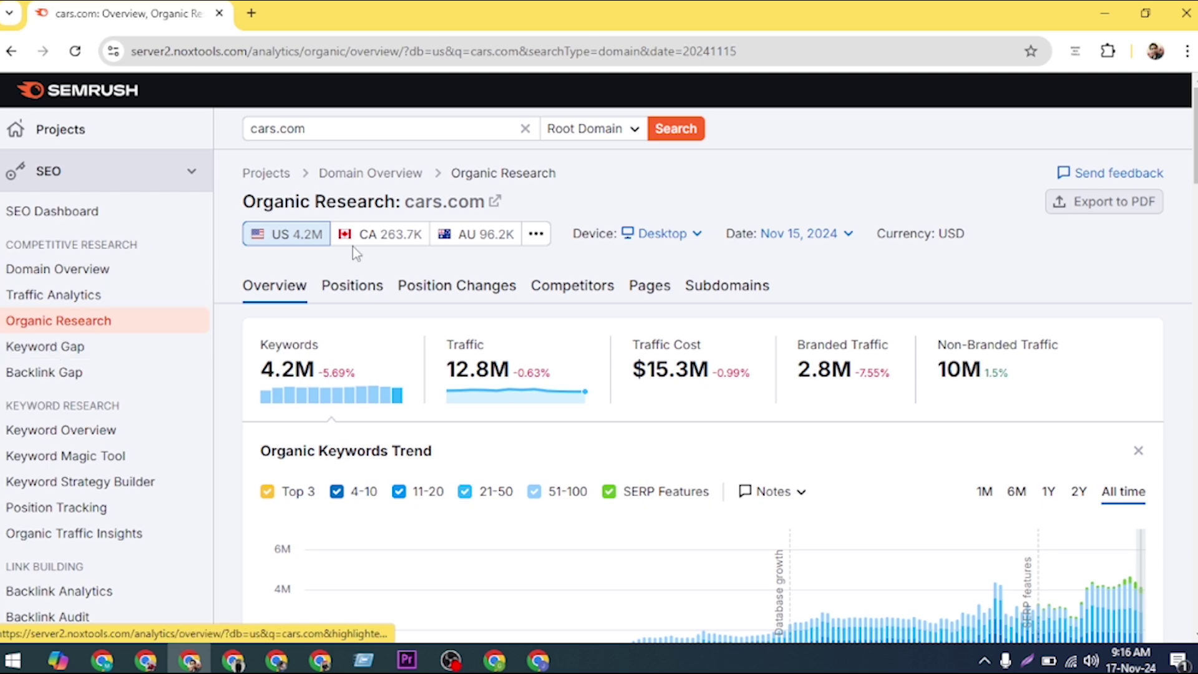
Step: Switch the Organic Research overview for cars.com to mobile device data
{"action": "scroll", "coordinate": [598, 458], "scroll_direction": "down", "scroll_amount": 20}
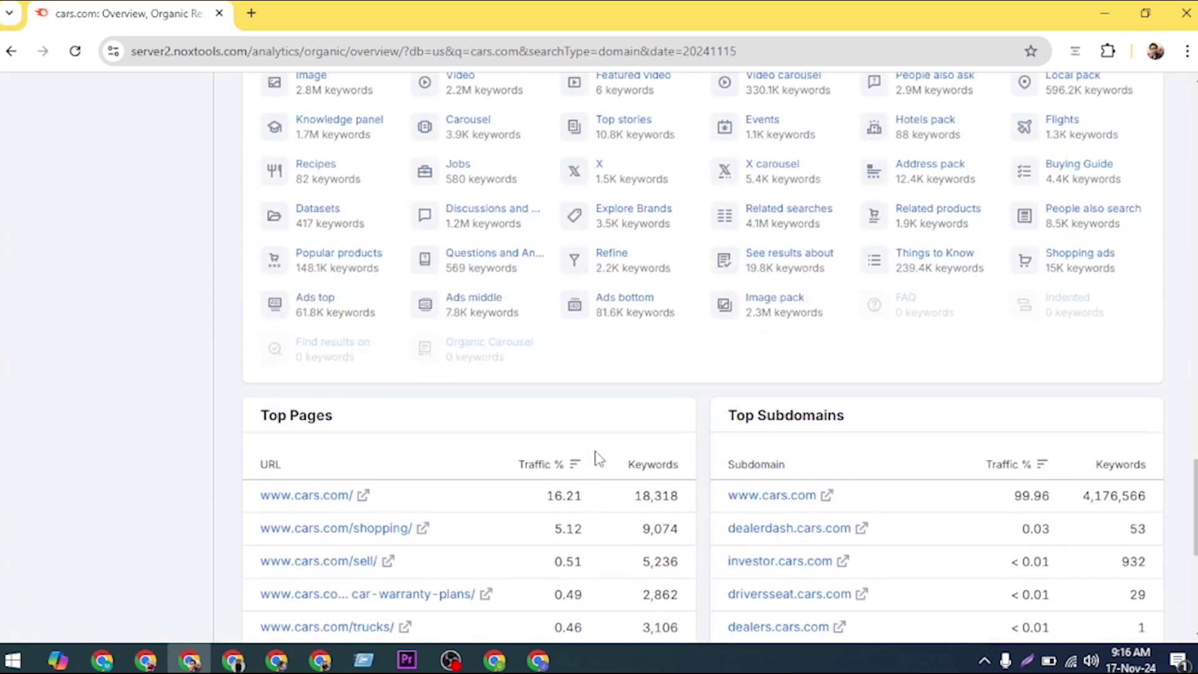
{"action": "scroll", "coordinate": [598, 459], "scroll_direction": "up", "scroll_amount": 20}
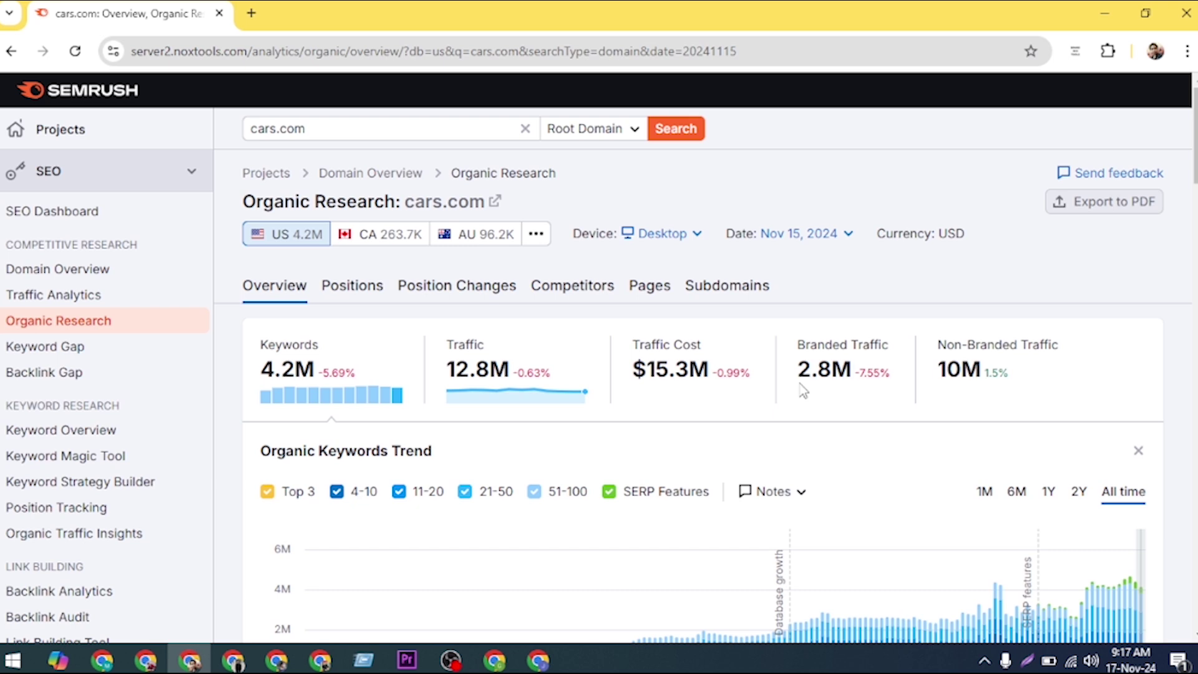
{"action": "left_click", "coordinate": [695, 236]}
{"action": "left_click", "coordinate": [668, 292]}
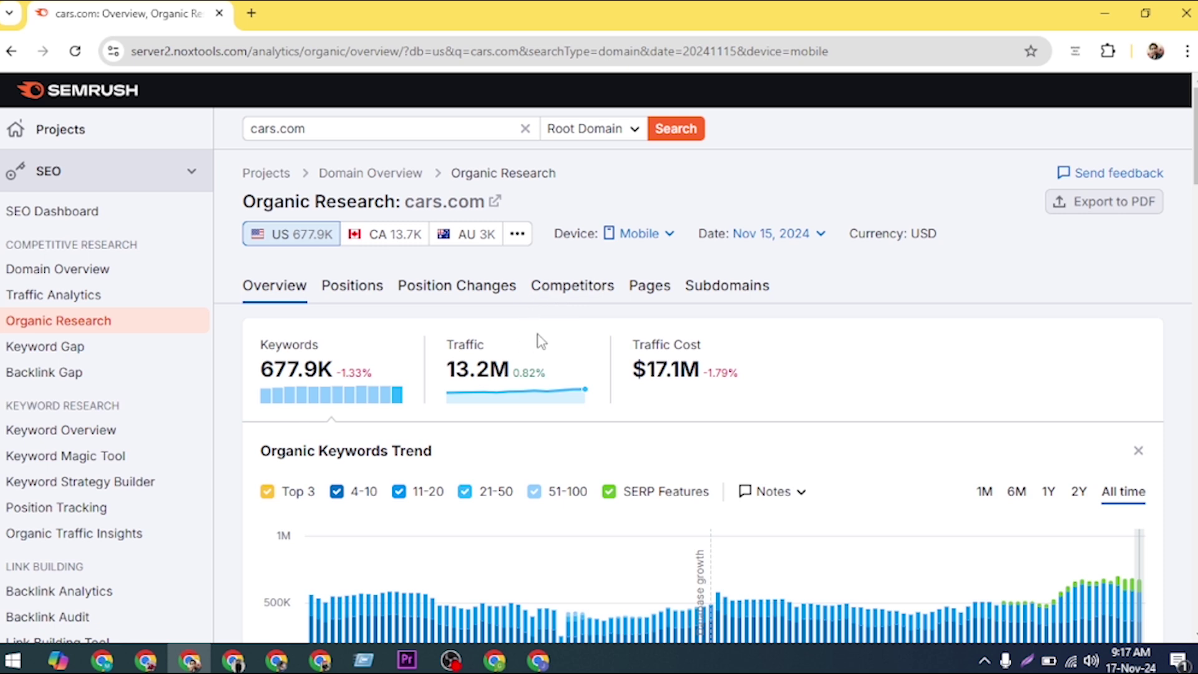
Step: Examine the mobile keywords, traffic and traffic cost metrics, including their November versus October 2024 comparisons
{"action": "mouse_move", "coordinate": [453, 349]}
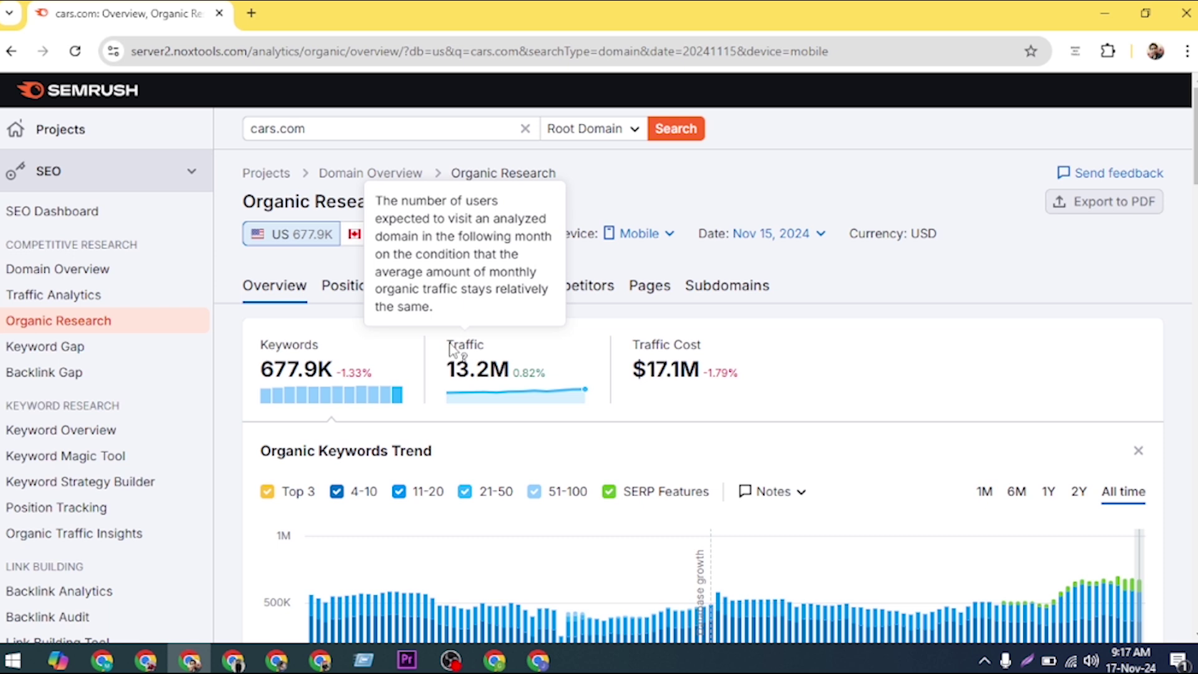
{"action": "scroll", "coordinate": [527, 377], "scroll_direction": "down", "scroll_amount": 1}
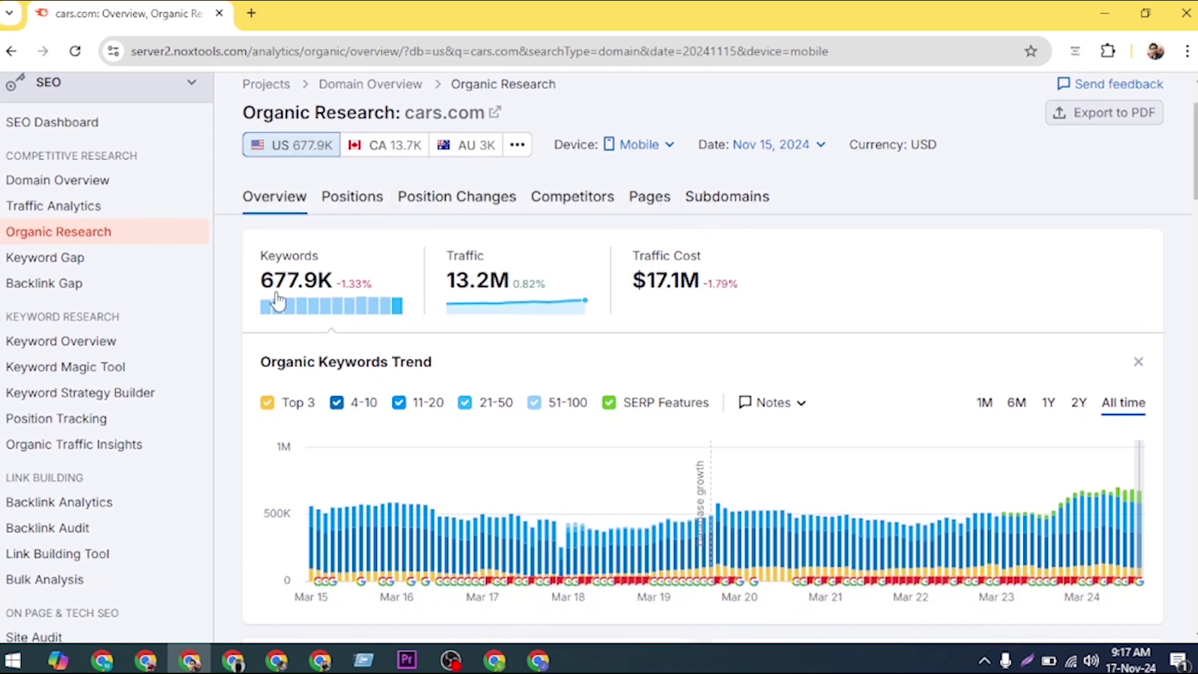
{"action": "mouse_move", "coordinate": [353, 290]}
{"action": "mouse_move", "coordinate": [533, 290]}
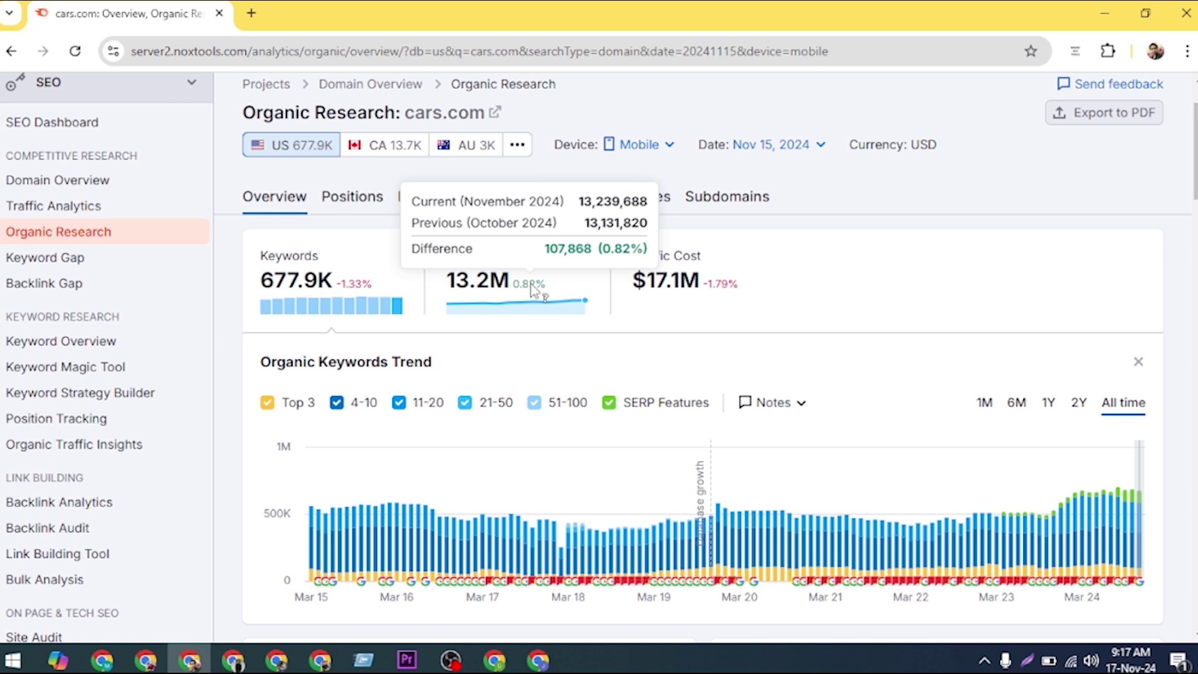
{"action": "double_click", "coordinate": [549, 250]}
{"action": "left_click", "coordinate": [549, 250]}
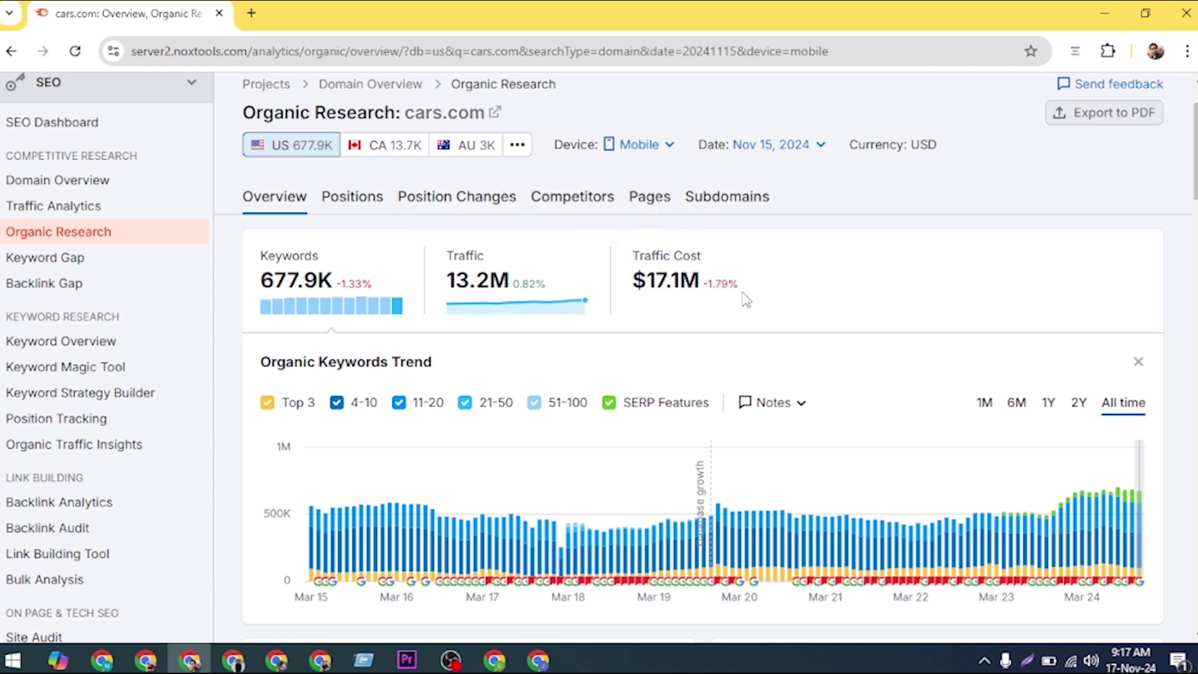
{"action": "mouse_move", "coordinate": [724, 288]}
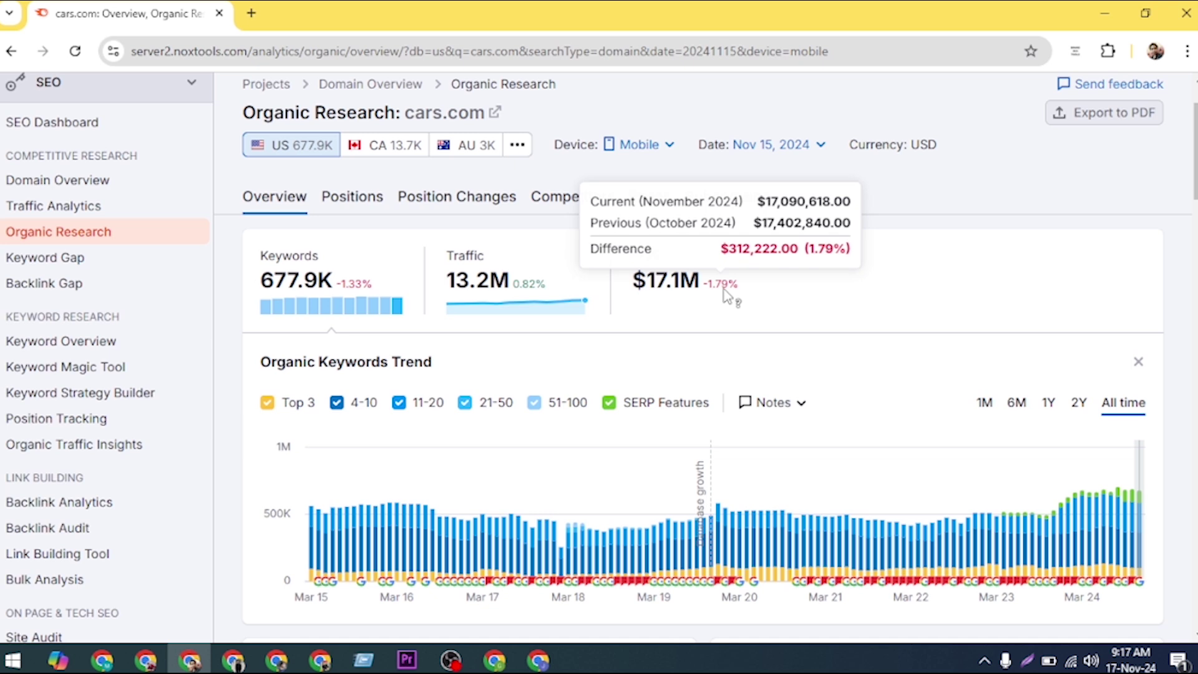
{"action": "left_click_drag", "start_coordinate": [672, 201], "coordinate": [780, 201]}
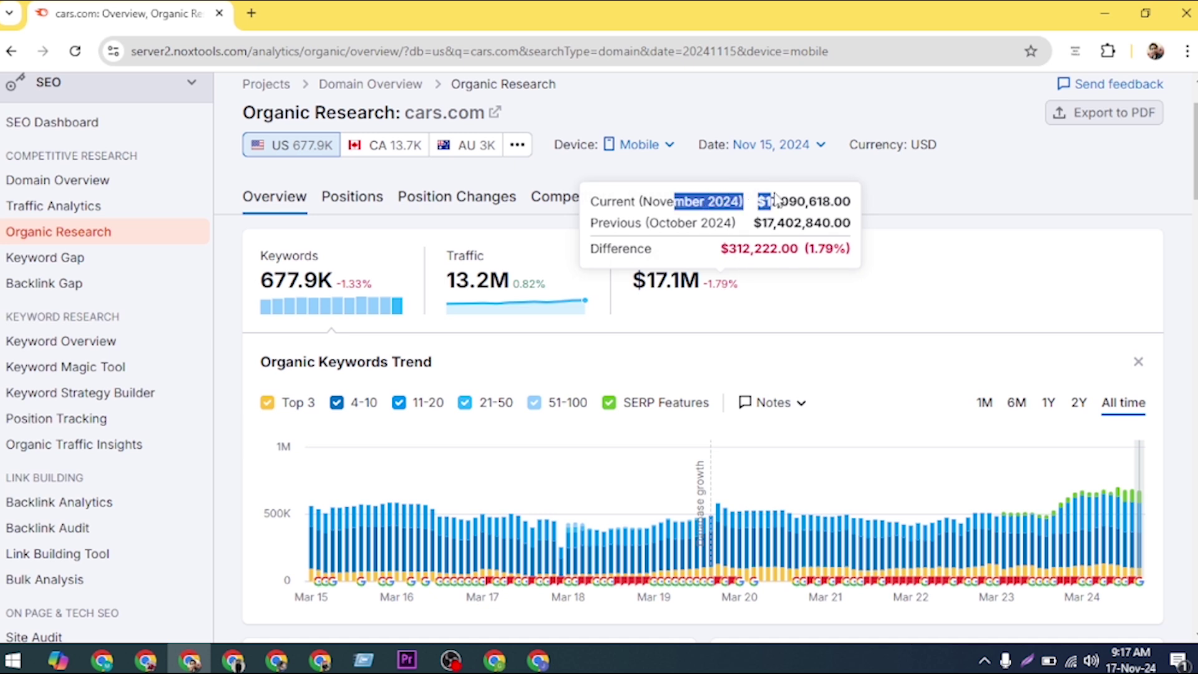
{"action": "left_click", "coordinate": [777, 201]}
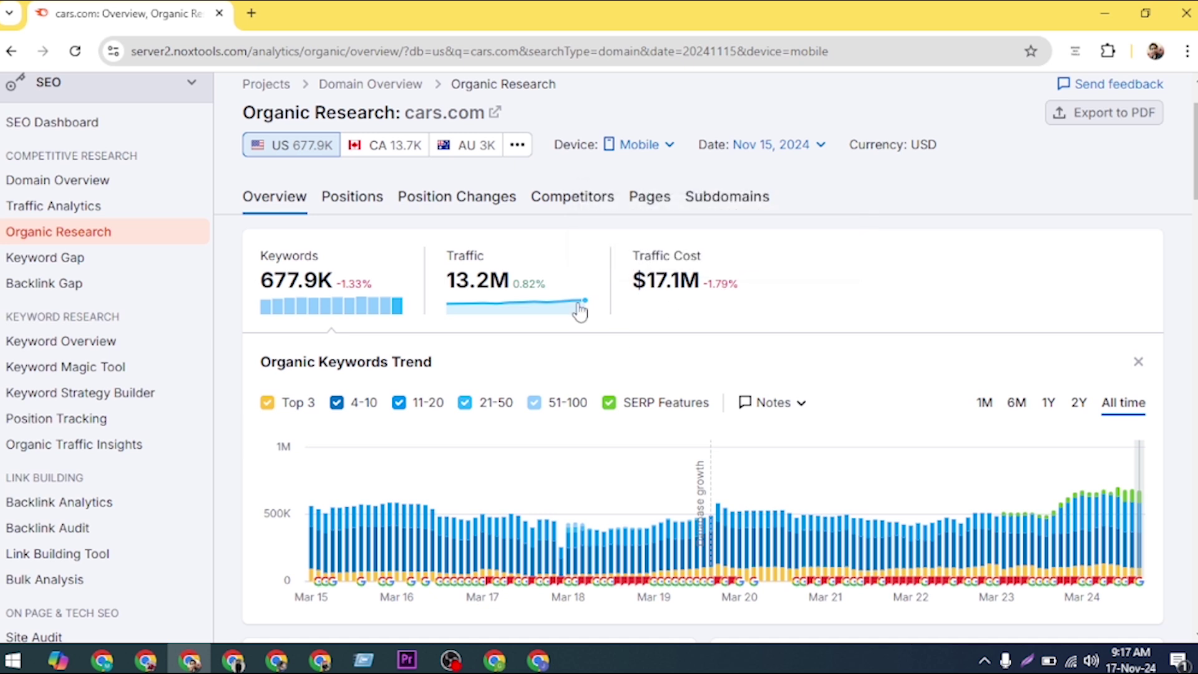
Step: Review the Organic Keywords Trend, and compare informational with transactional traffic in the Keywords by Intent breakdown
{"action": "scroll", "coordinate": [580, 310], "scroll_direction": "down", "scroll_amount": 1}
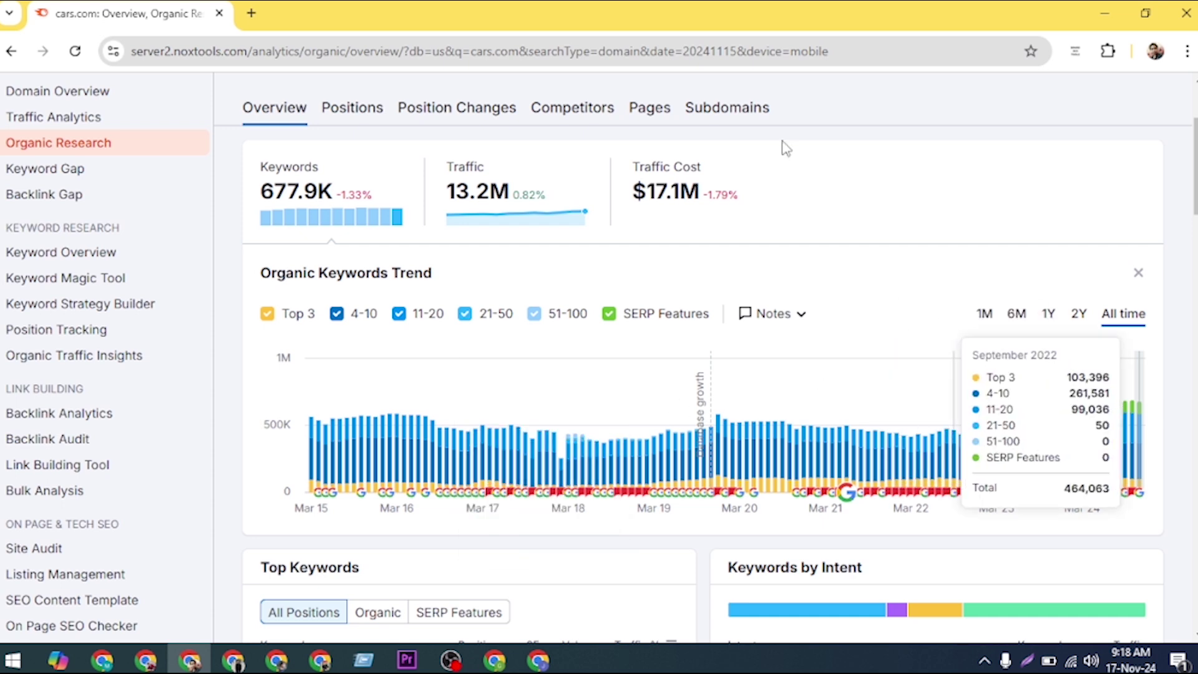
{"action": "scroll", "coordinate": [967, 406], "scroll_direction": "down", "scroll_amount": 1}
{"action": "scroll", "coordinate": [691, 357], "scroll_direction": "down", "scroll_amount": 3}
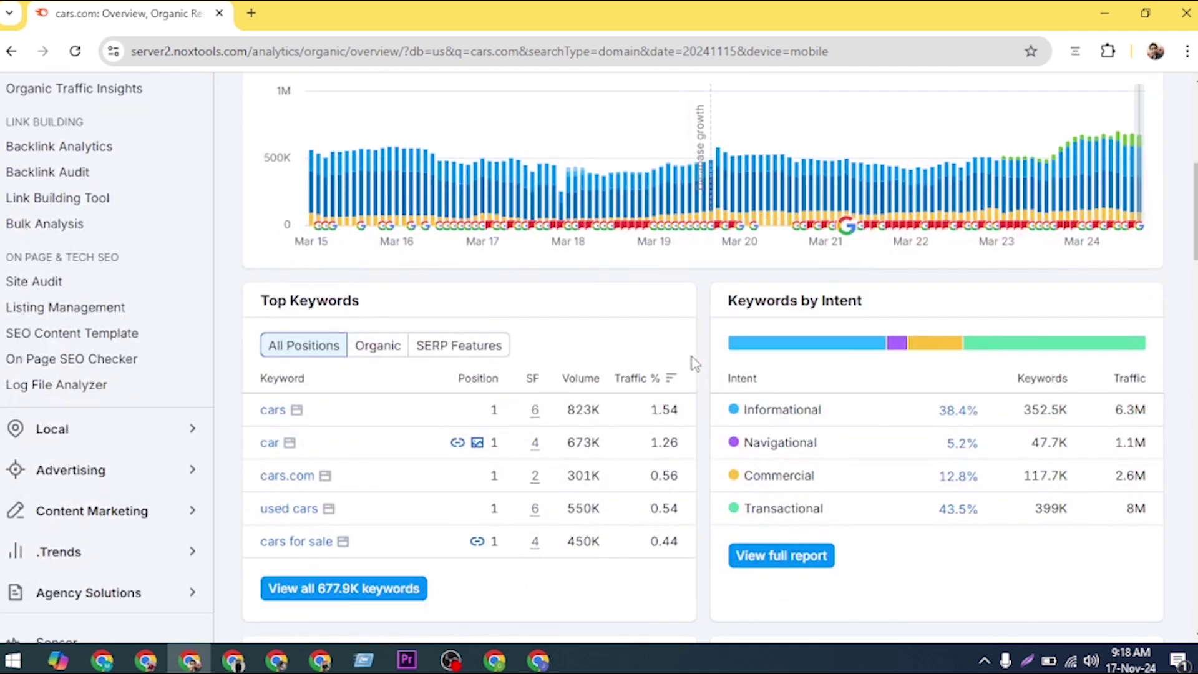
{"action": "scroll", "coordinate": [674, 335], "scroll_direction": "down", "scroll_amount": 2}
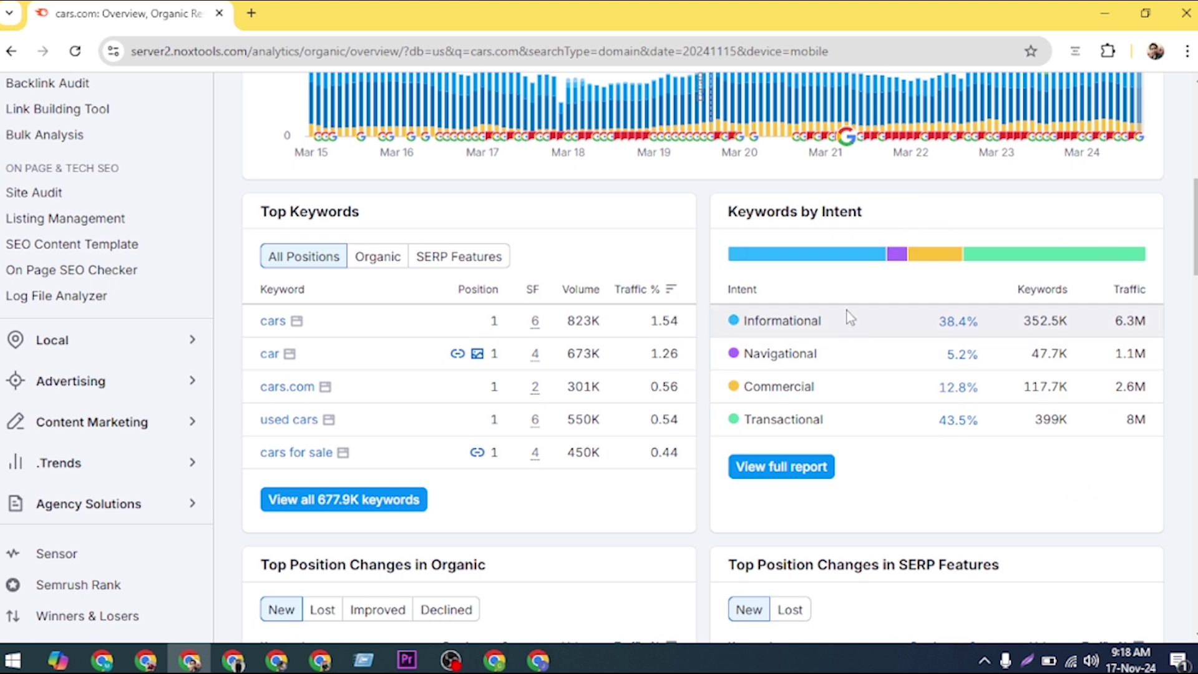
{"action": "left_click_drag", "start_coordinate": [852, 320], "coordinate": [745, 319]}
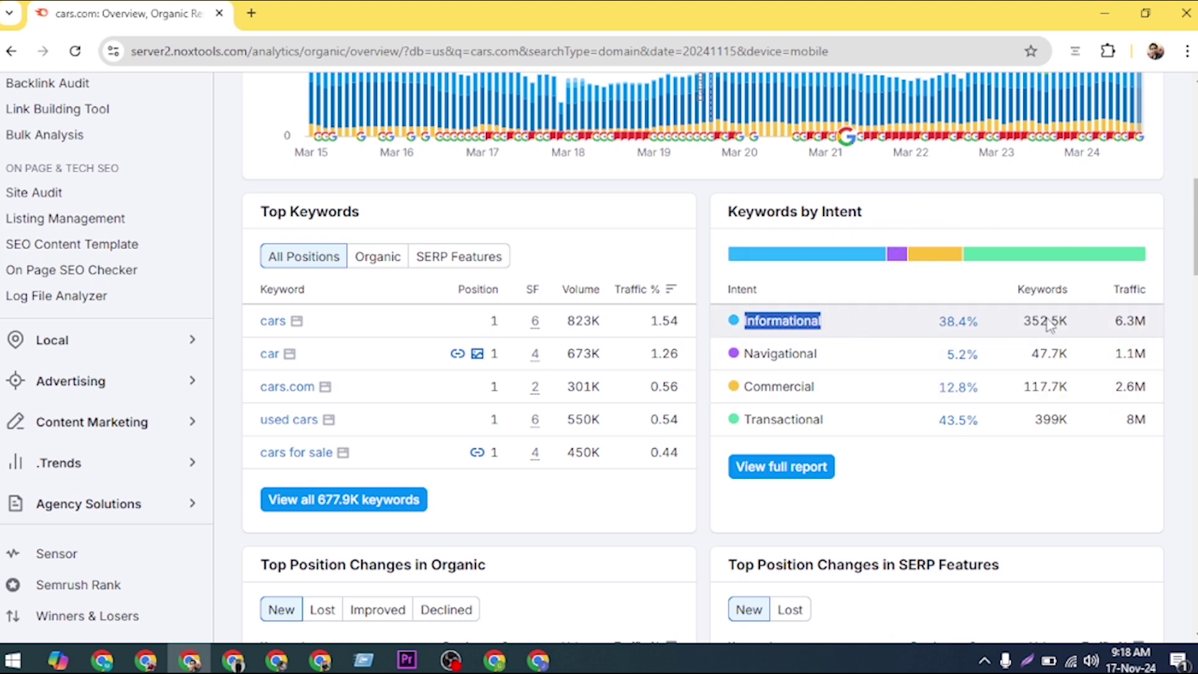
{"action": "left_click_drag", "start_coordinate": [1117, 320], "coordinate": [1161, 339]}
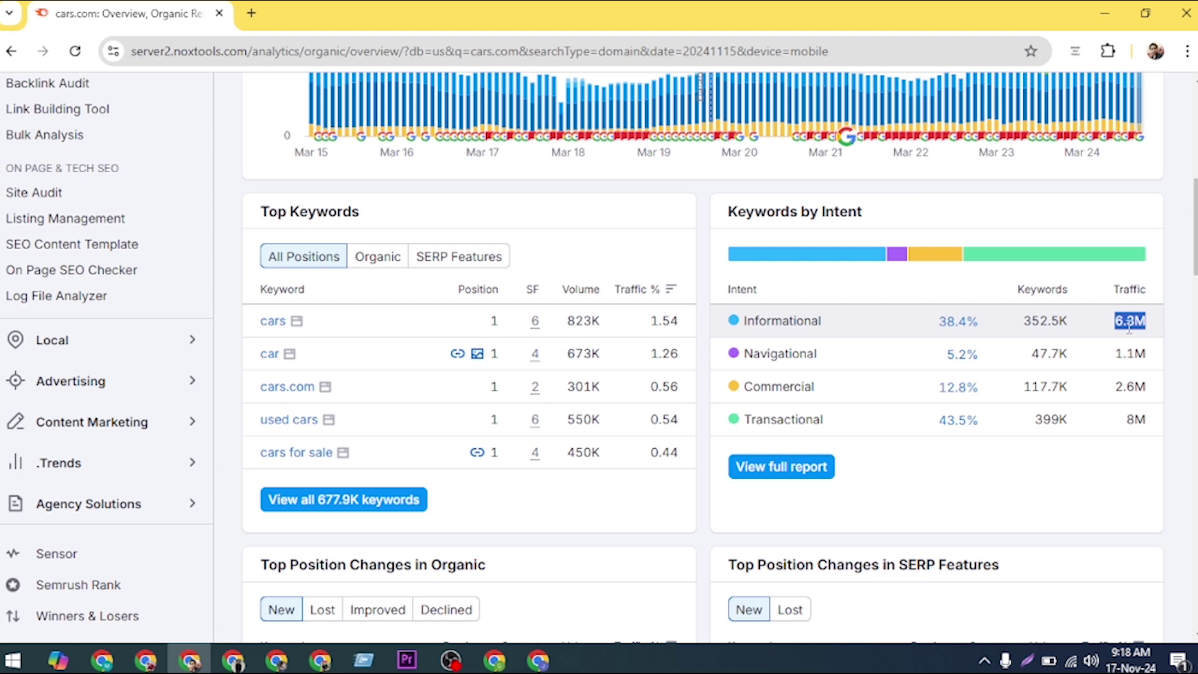
{"action": "left_click", "coordinate": [1148, 334]}
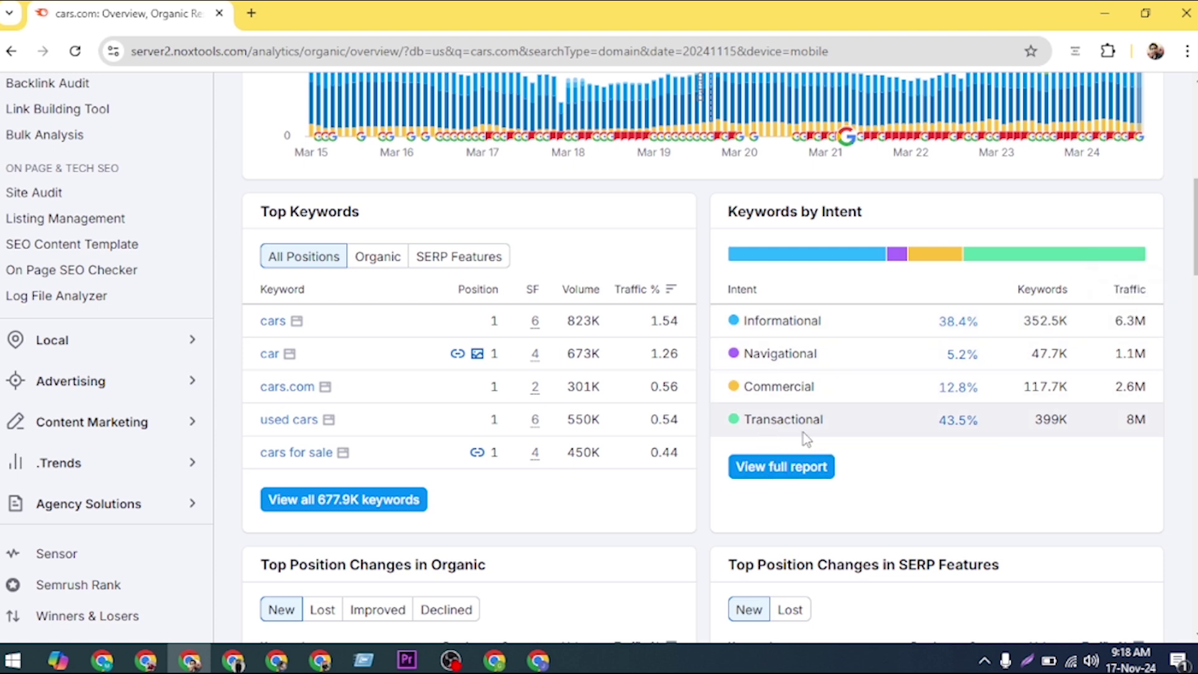
{"action": "left_click_drag", "start_coordinate": [1147, 419], "coordinate": [1127, 419]}
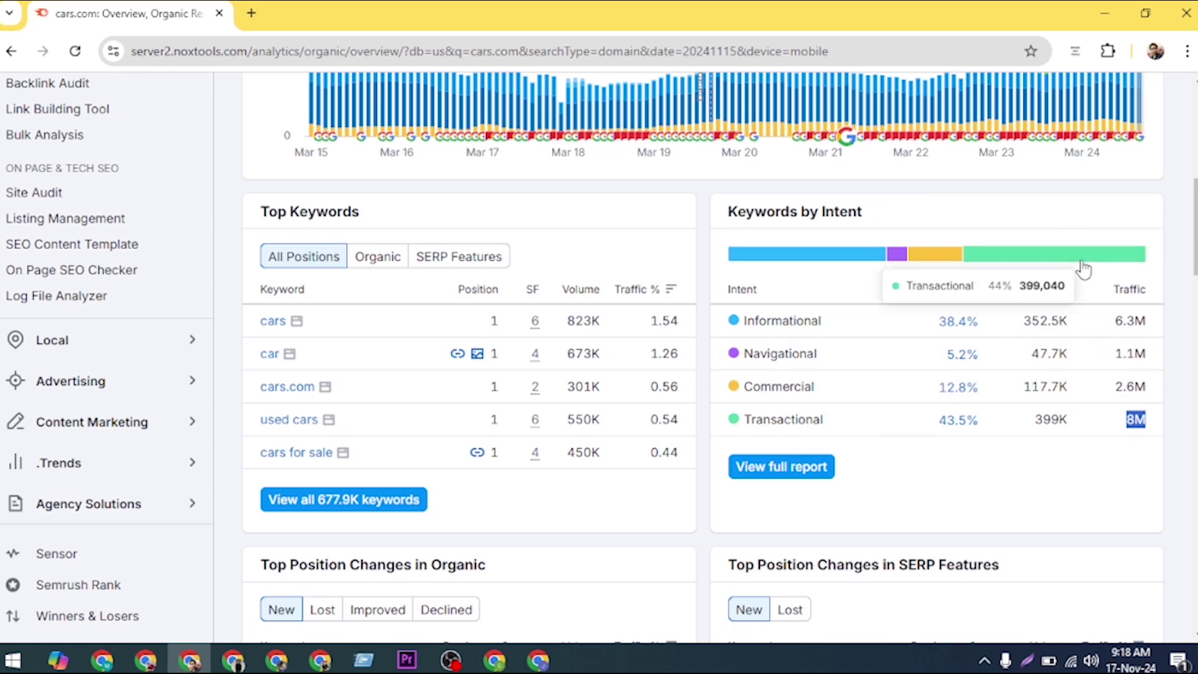
{"action": "left_click", "coordinate": [1085, 222]}
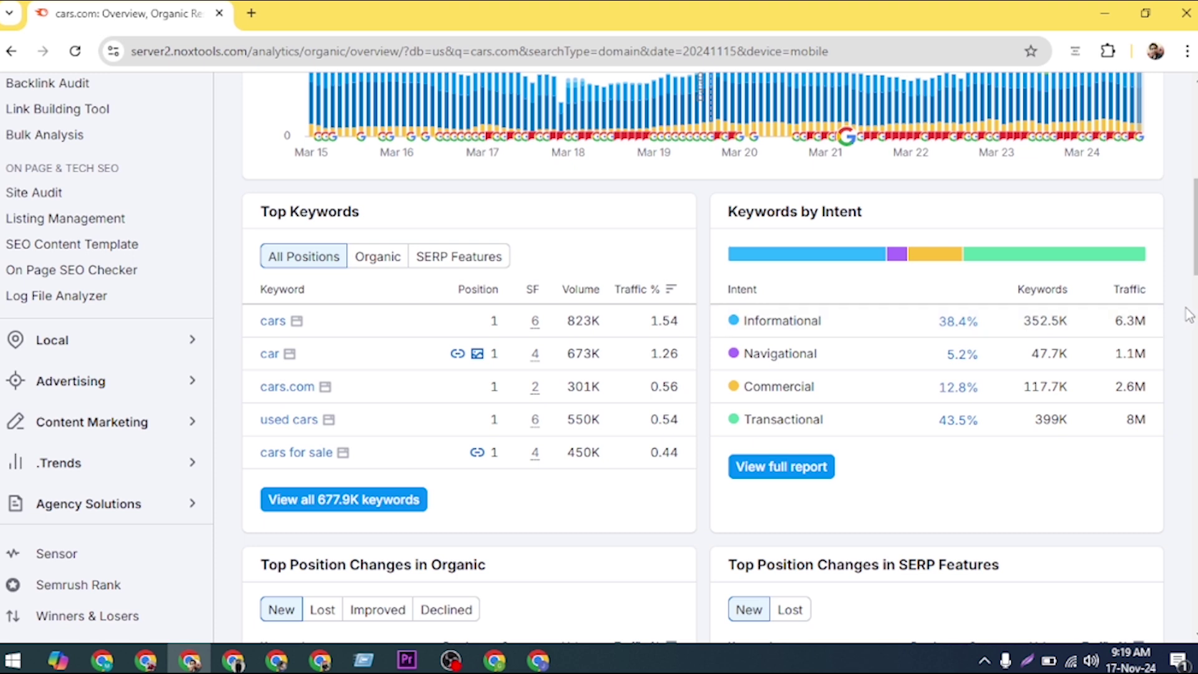
Step: Read the traffic for the informational, navigational and commercial intents in the Keywords by Intent table
{"action": "left_click_drag", "start_coordinate": [747, 316], "coordinate": [824, 322]}
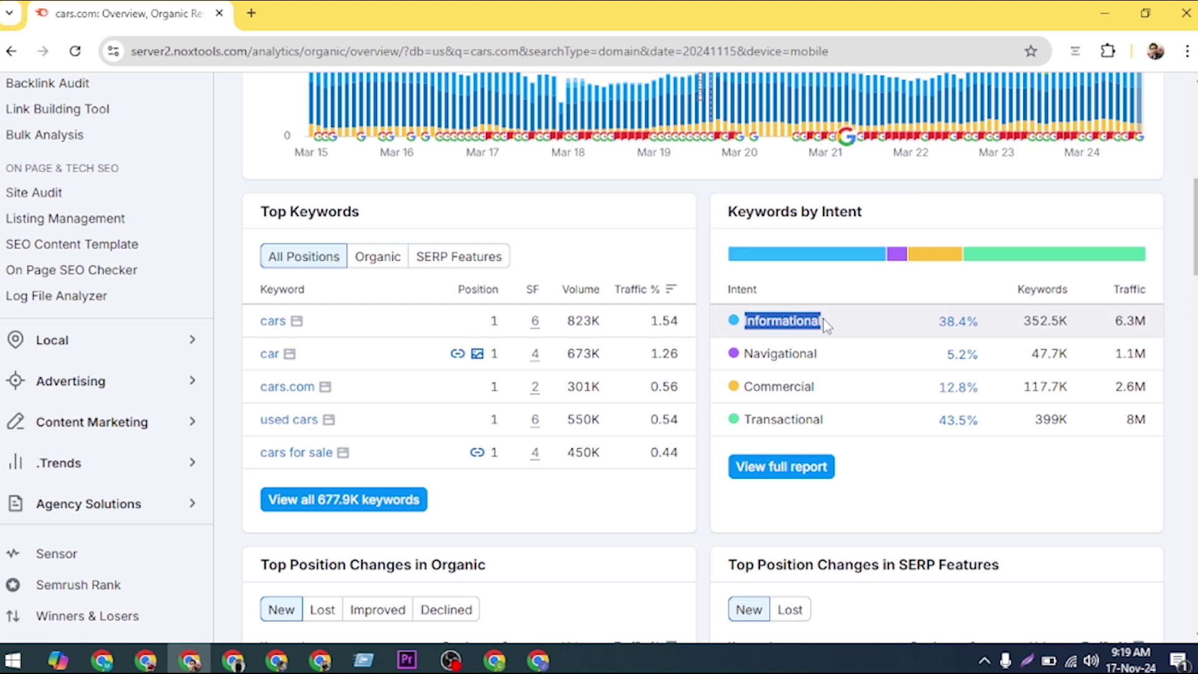
{"action": "left_click", "coordinate": [882, 324]}
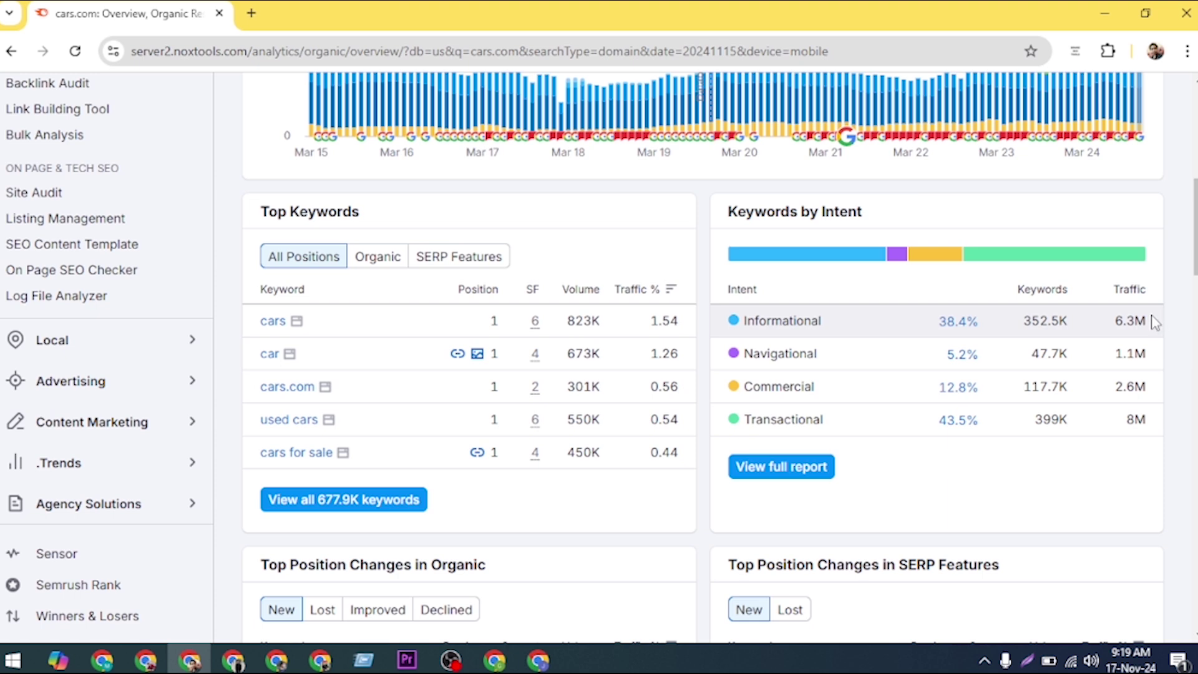
{"action": "left_click_drag", "start_coordinate": [1161, 321], "coordinate": [1109, 324]}
{"action": "left_click", "coordinate": [840, 318]}
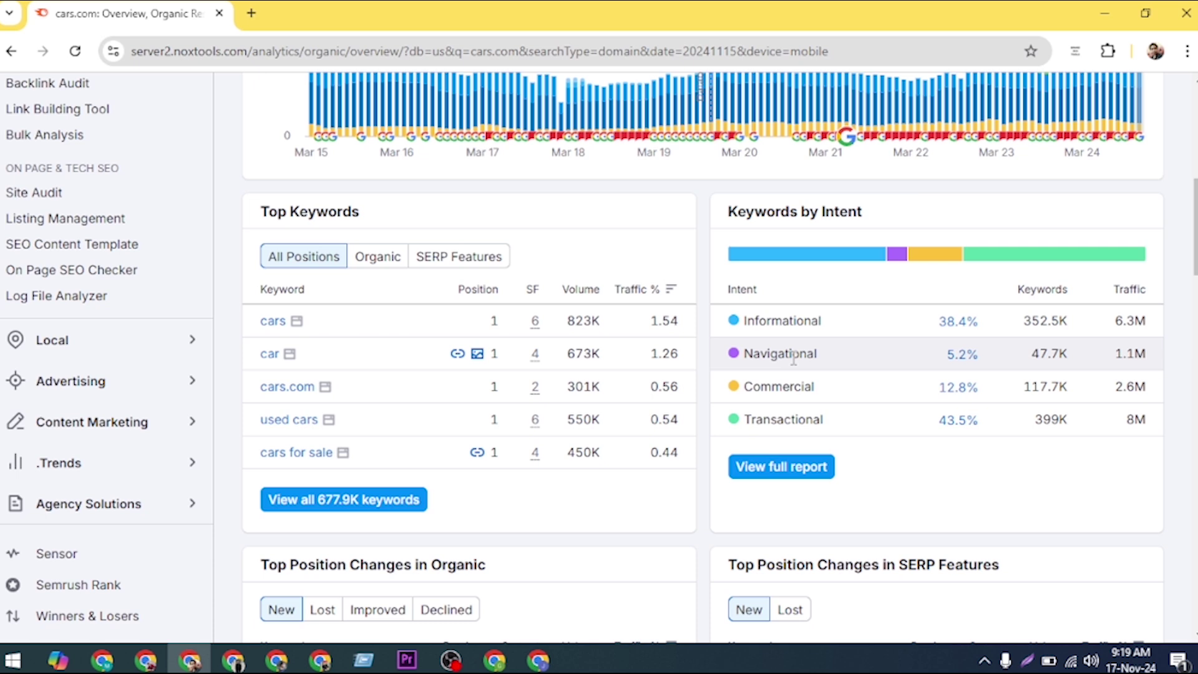
{"action": "left_click_drag", "start_coordinate": [835, 357], "coordinate": [754, 350]}
{"action": "mouse_move", "coordinate": [1119, 357]}
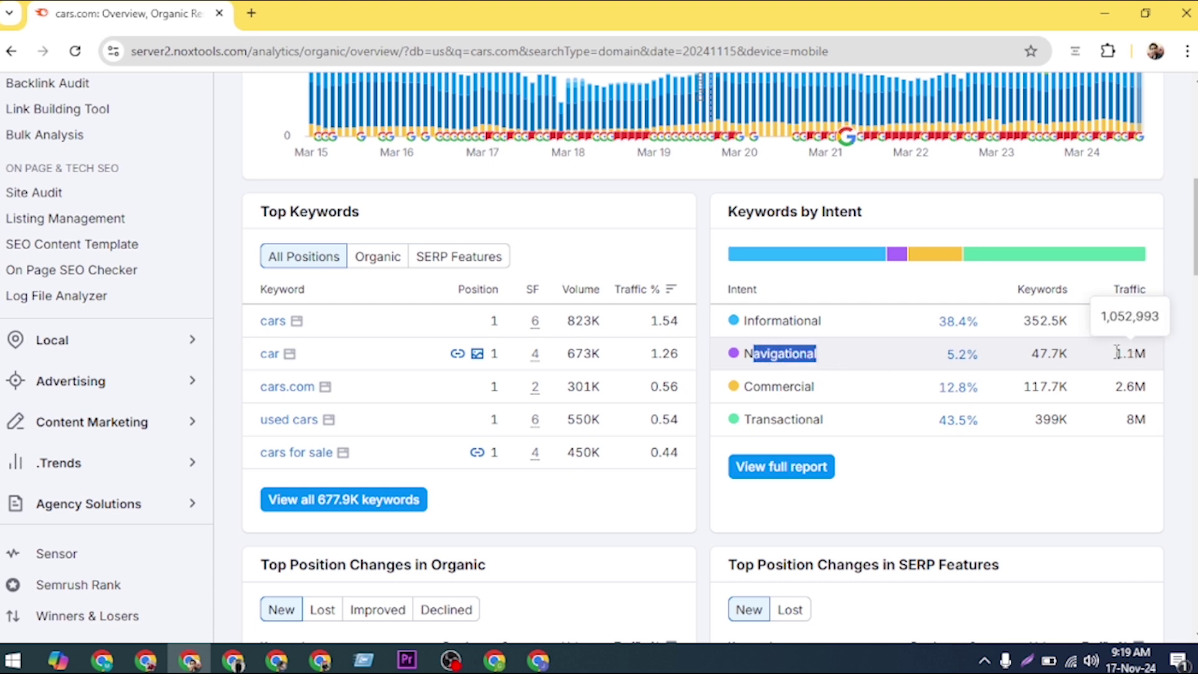
{"action": "left_click_drag", "start_coordinate": [1117, 353], "coordinate": [1158, 362]}
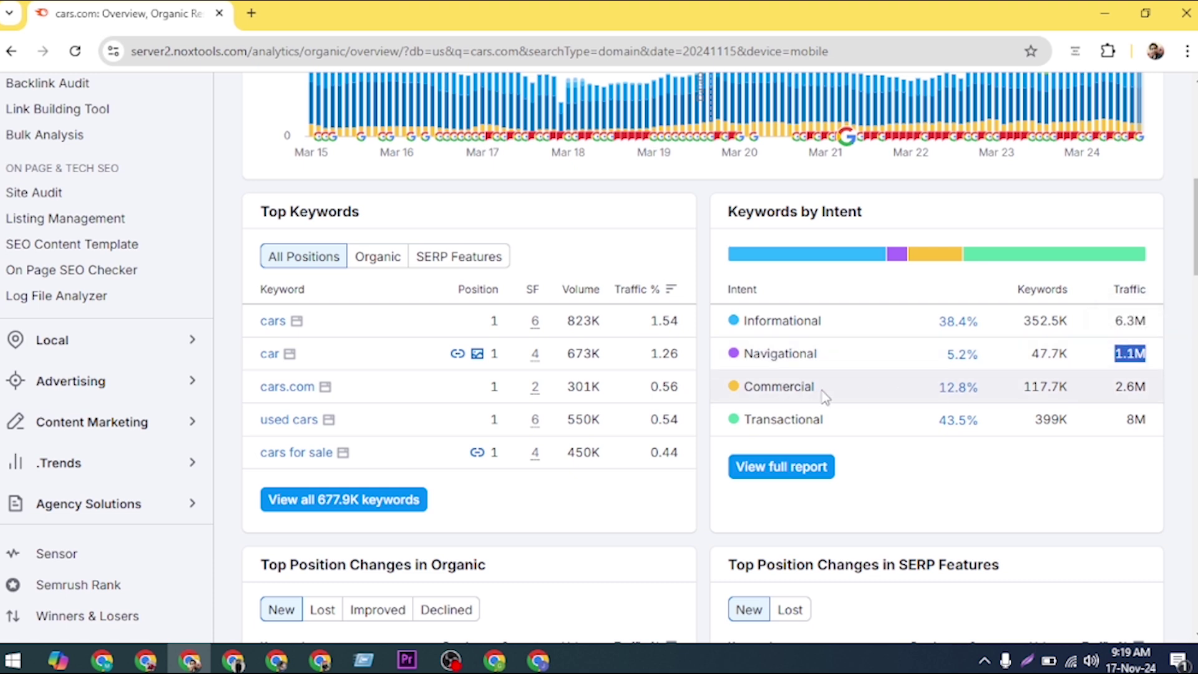
{"action": "left_click_drag", "start_coordinate": [821, 391], "coordinate": [731, 387]}
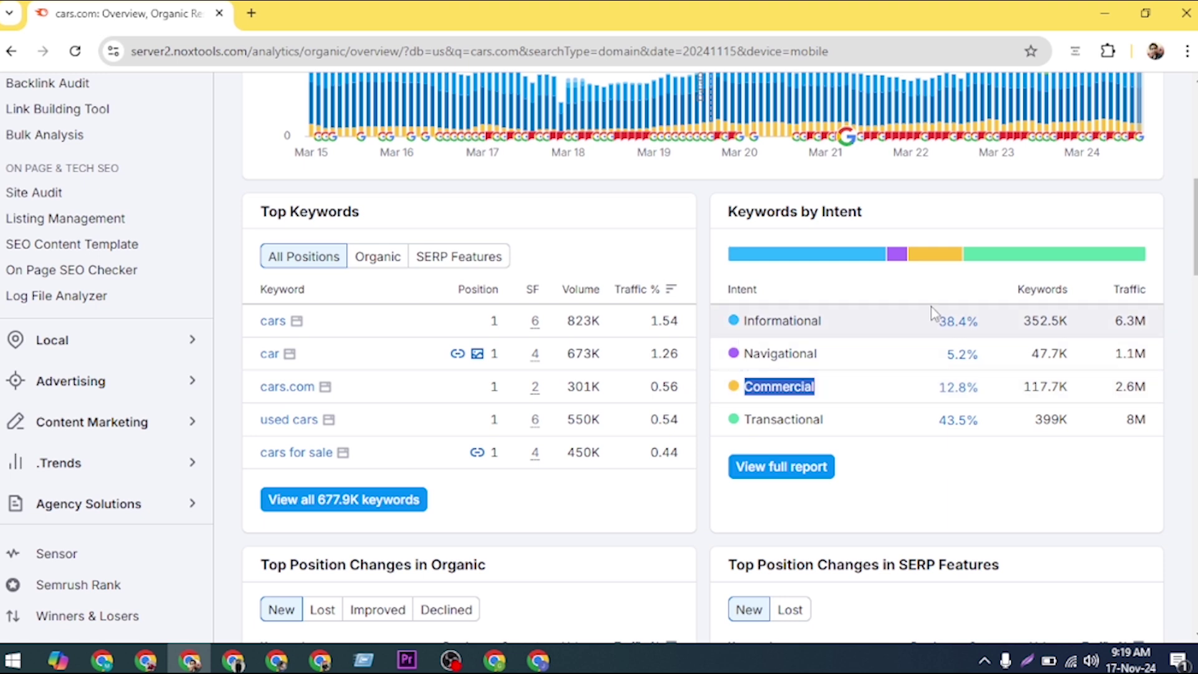
{"action": "left_click_drag", "start_coordinate": [1100, 387], "coordinate": [1159, 387]}
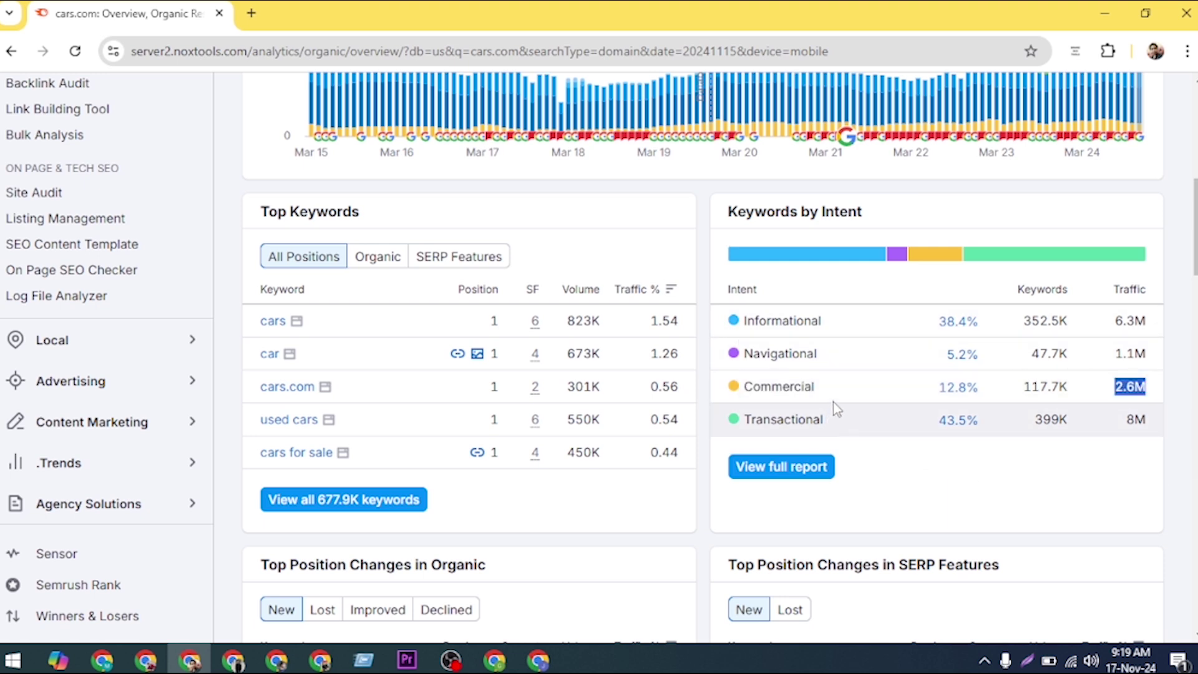
Step: Compare the transactional intent with the other three intents in the Keywords by Intent table
{"action": "left_click_drag", "start_coordinate": [824, 419], "coordinate": [747, 419]}
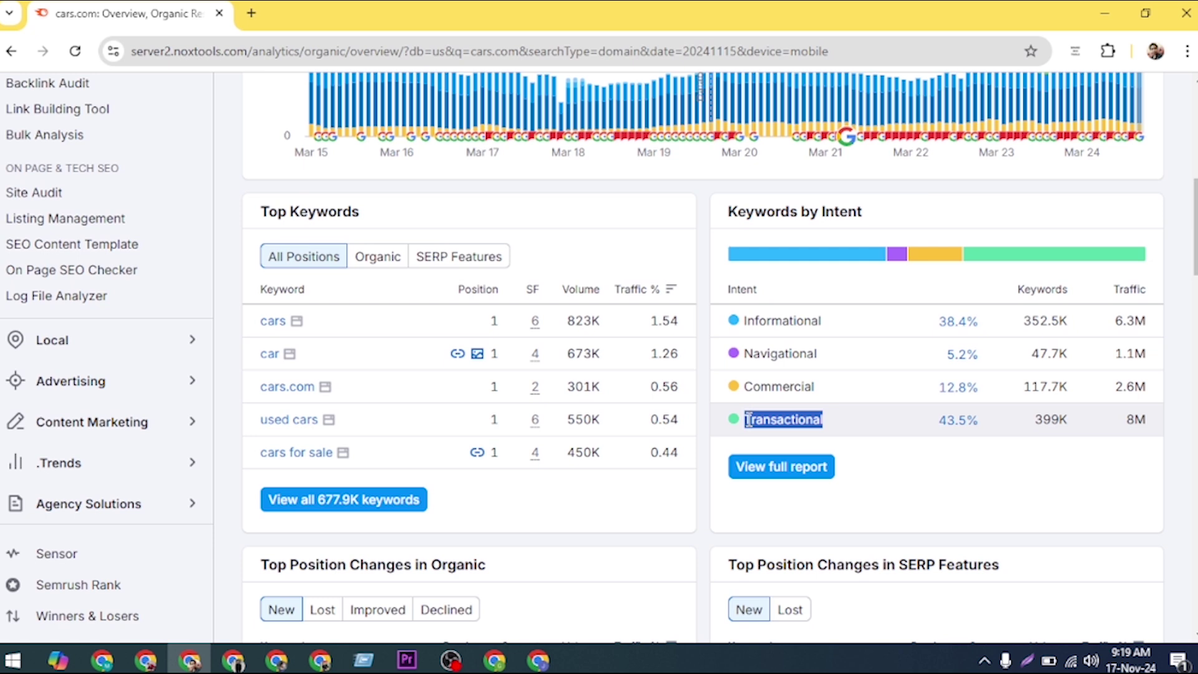
{"action": "left_click", "coordinate": [827, 421]}
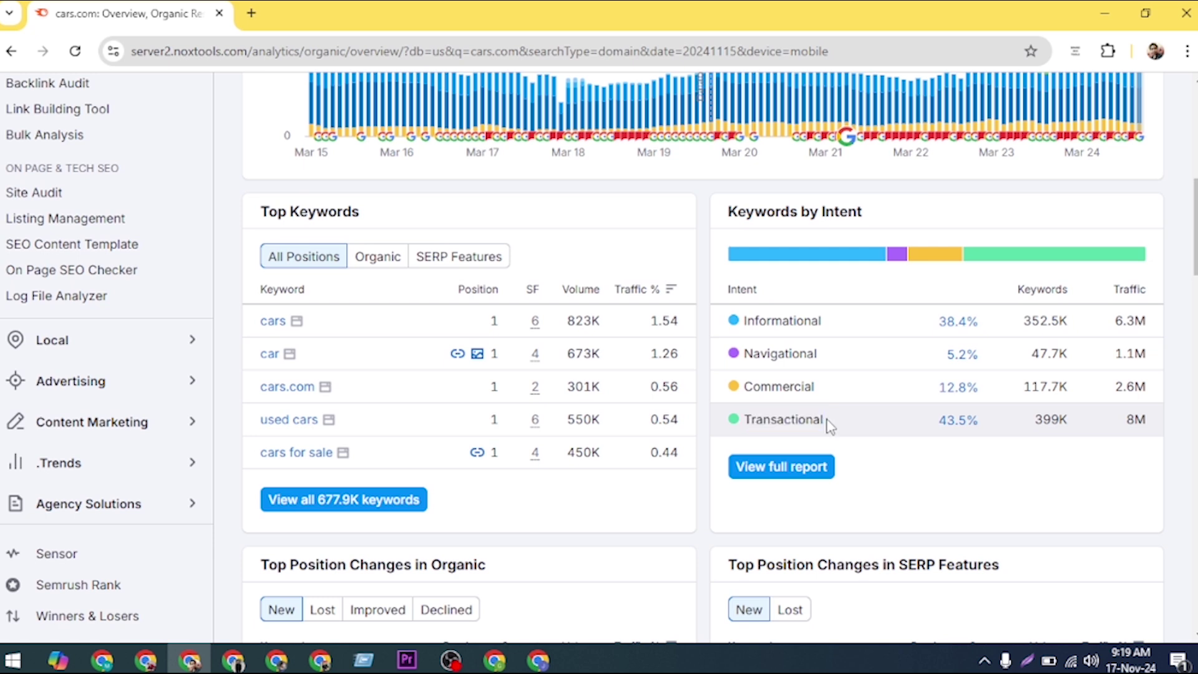
{"action": "left_click_drag", "start_coordinate": [828, 422], "coordinate": [752, 419]}
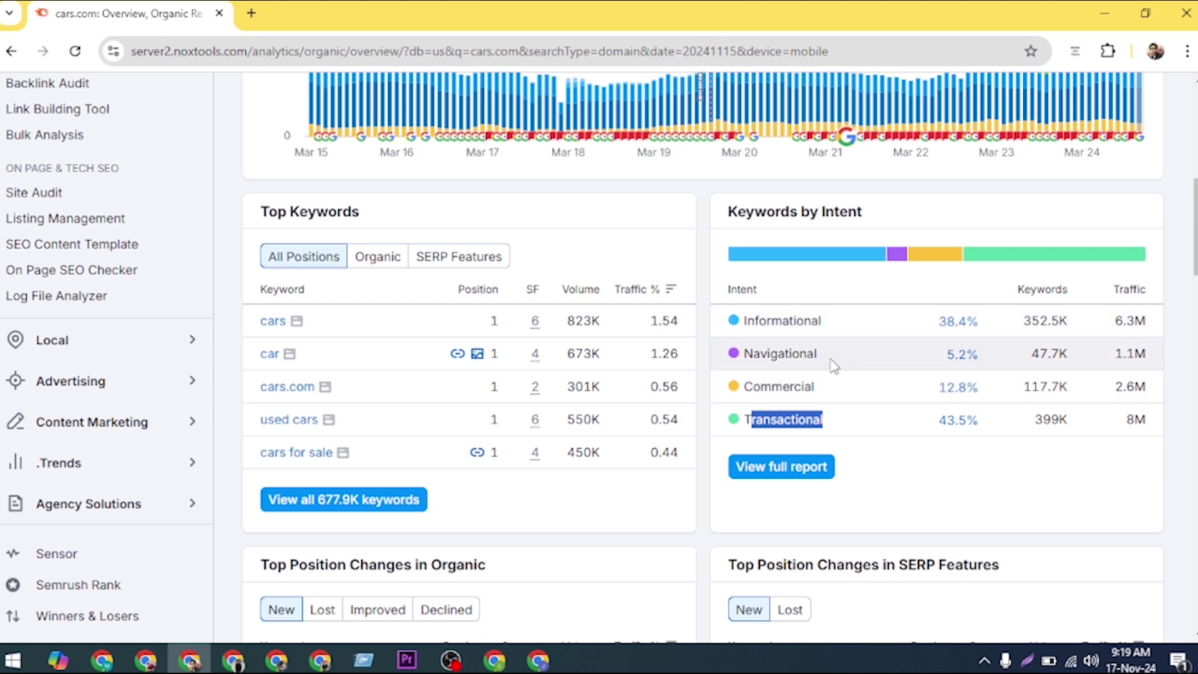
{"action": "left_click_drag", "start_coordinate": [836, 390], "coordinate": [740, 317]}
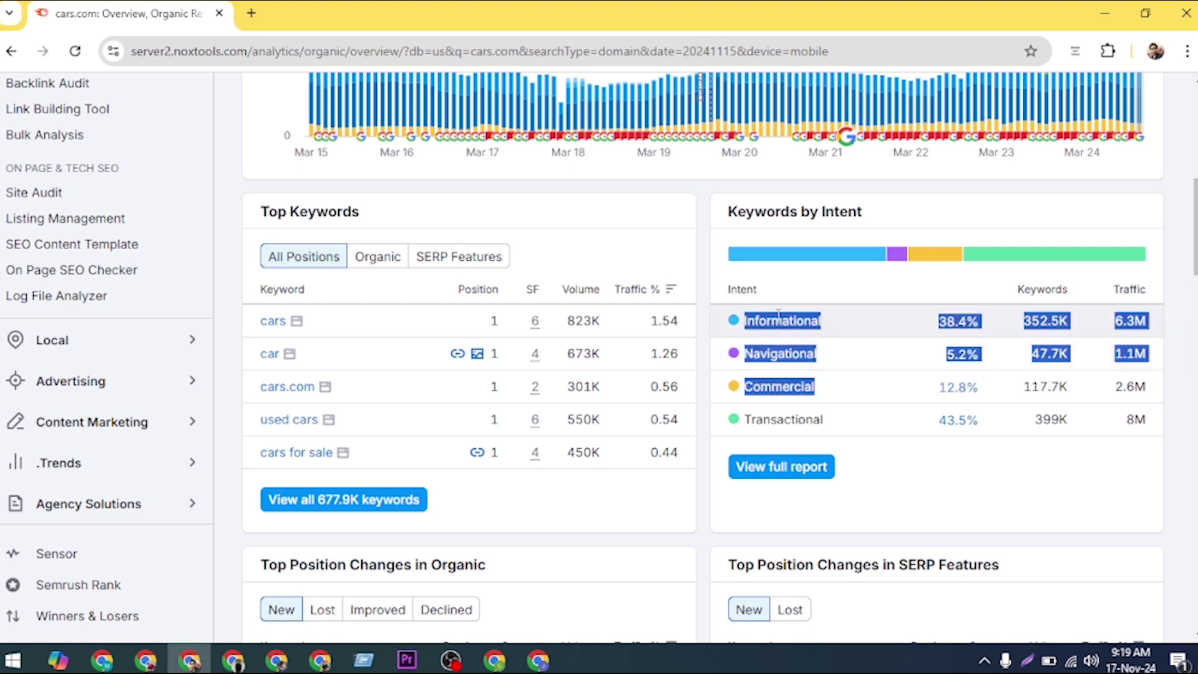
{"action": "left_click", "coordinate": [859, 369]}
{"action": "left_click_drag", "start_coordinate": [847, 432], "coordinate": [736, 431]}
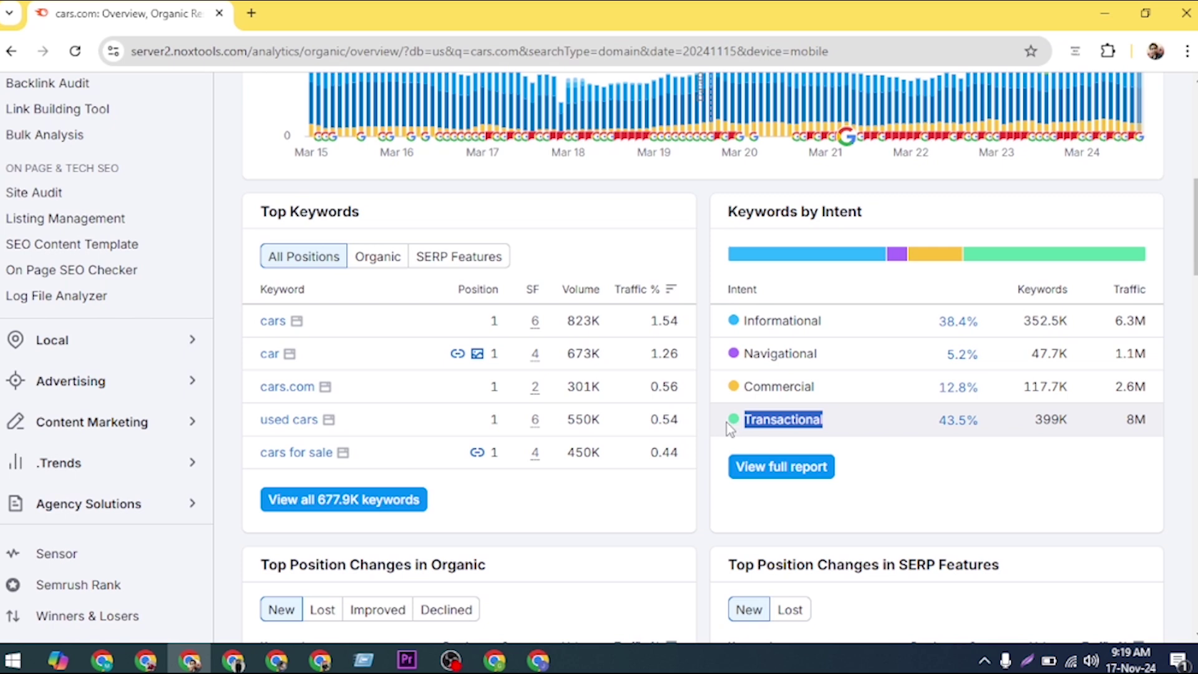
{"action": "left_click", "coordinate": [846, 422]}
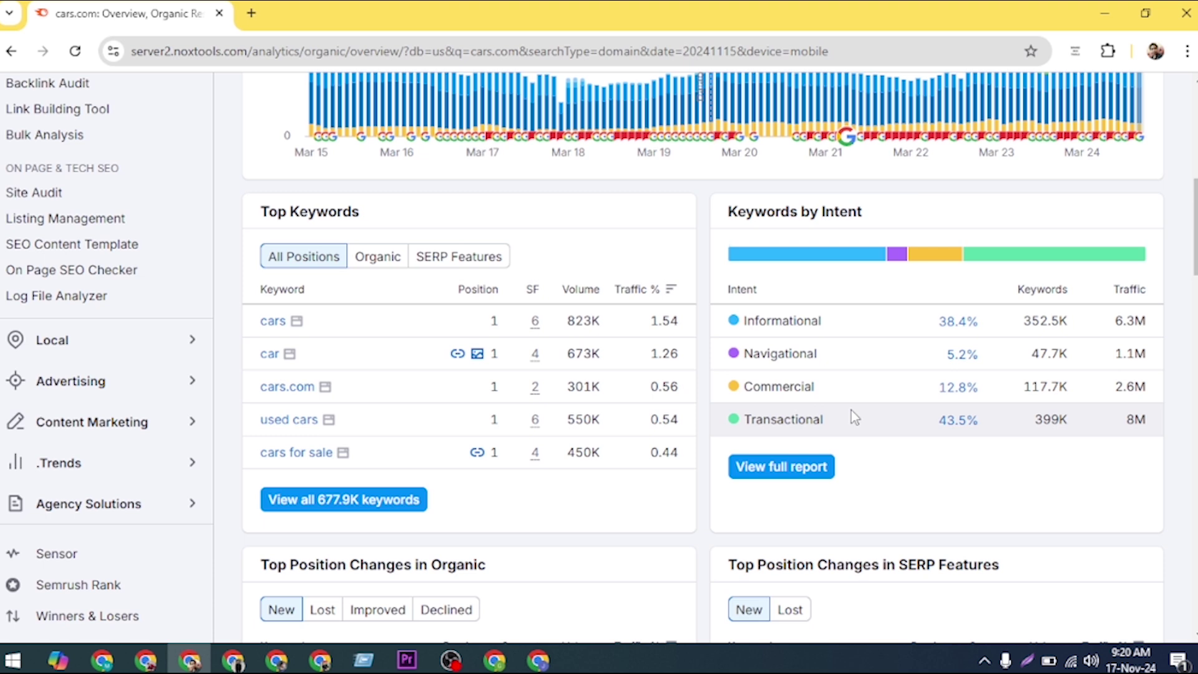
Step: Look through the top position changes, the SERP Features Trend and the SERP features linking to the domain
{"action": "scroll", "coordinate": [825, 370], "scroll_direction": "down", "scroll_amount": 3}
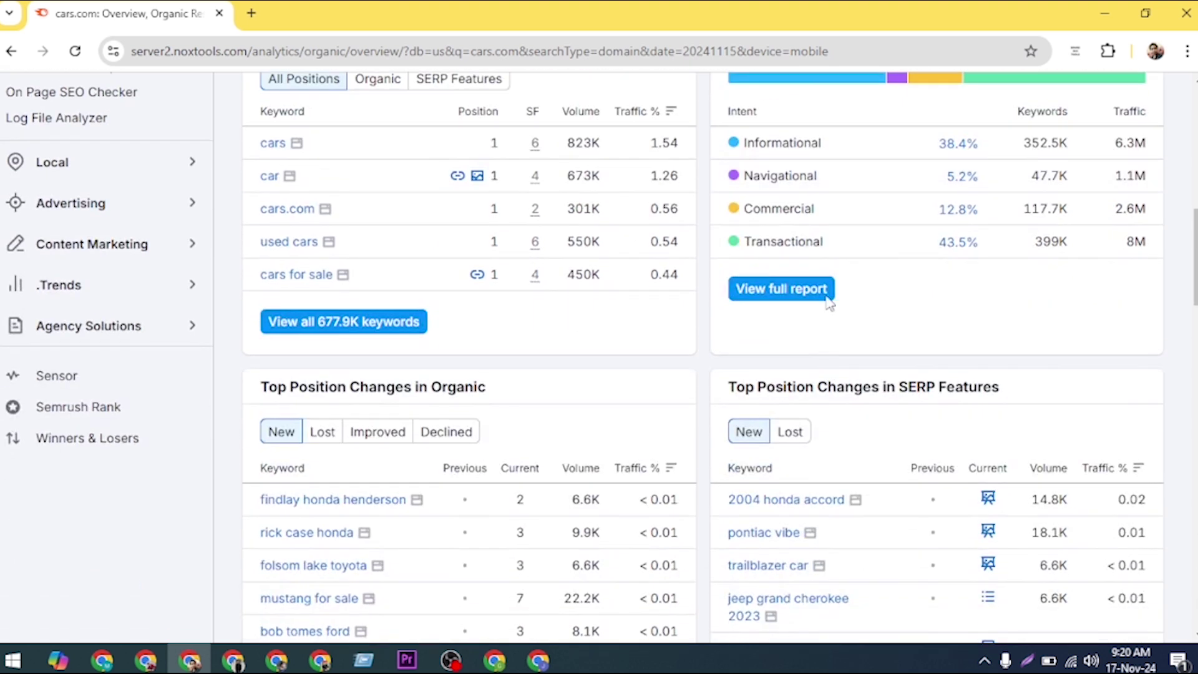
{"action": "scroll", "coordinate": [829, 304], "scroll_direction": "down", "scroll_amount": 3}
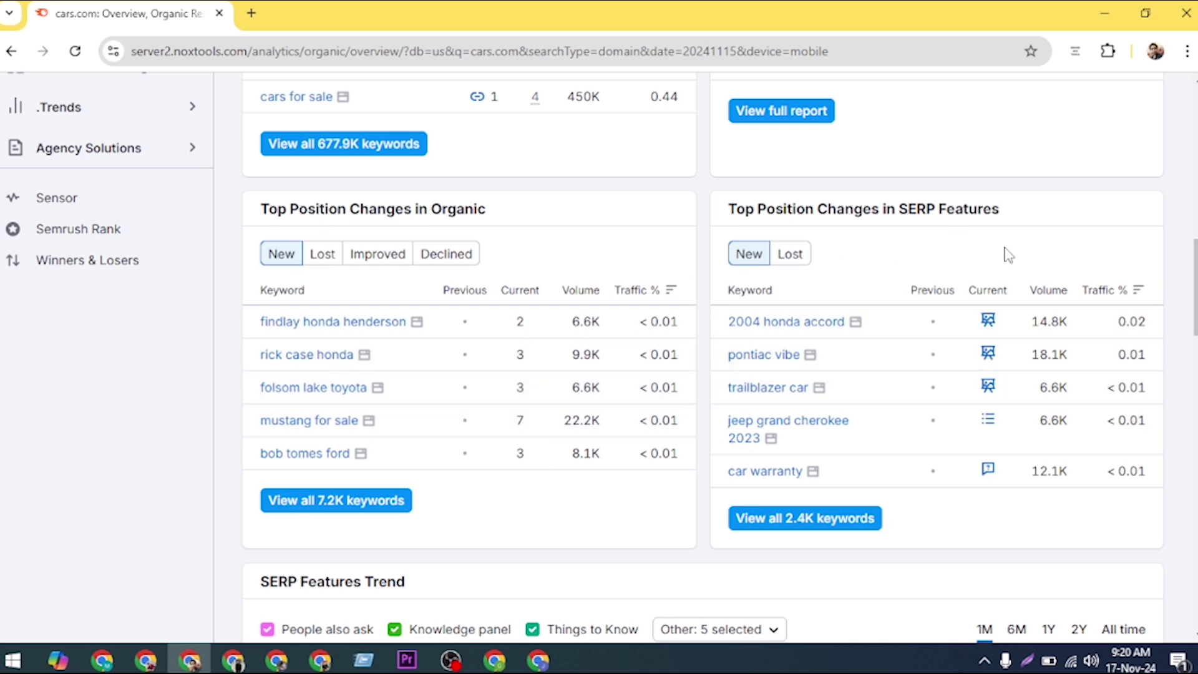
{"action": "scroll", "coordinate": [644, 349], "scroll_direction": "down", "scroll_amount": 5}
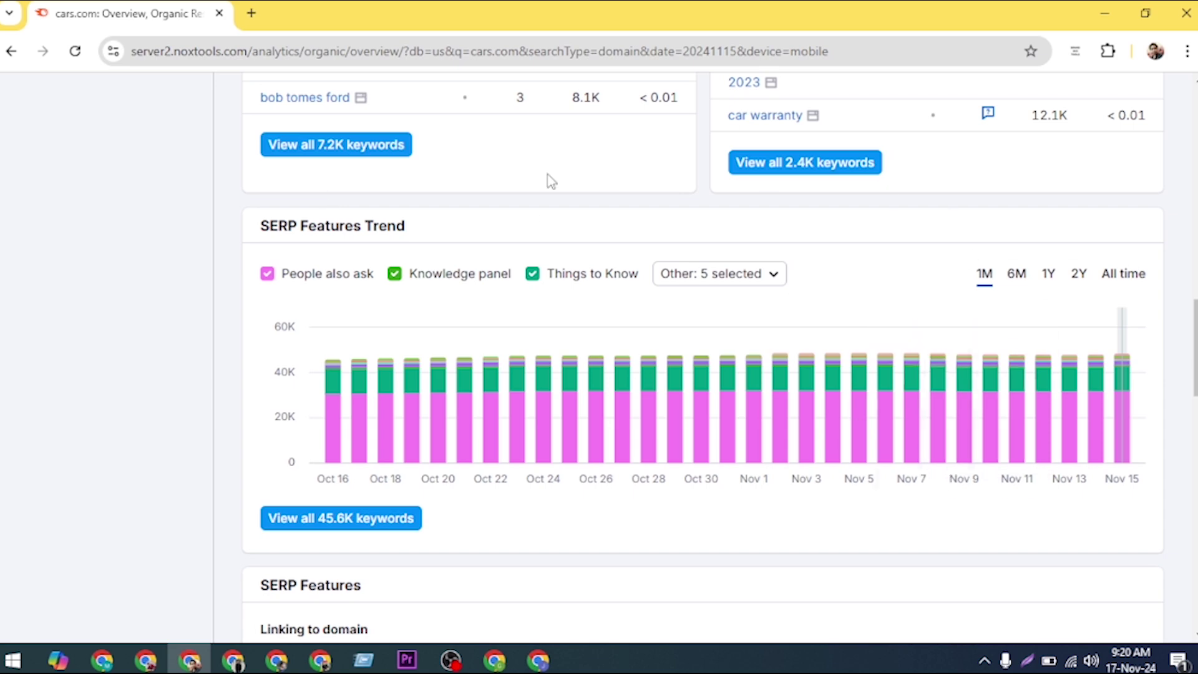
{"action": "scroll", "coordinate": [674, 206], "scroll_direction": "down", "scroll_amount": 3}
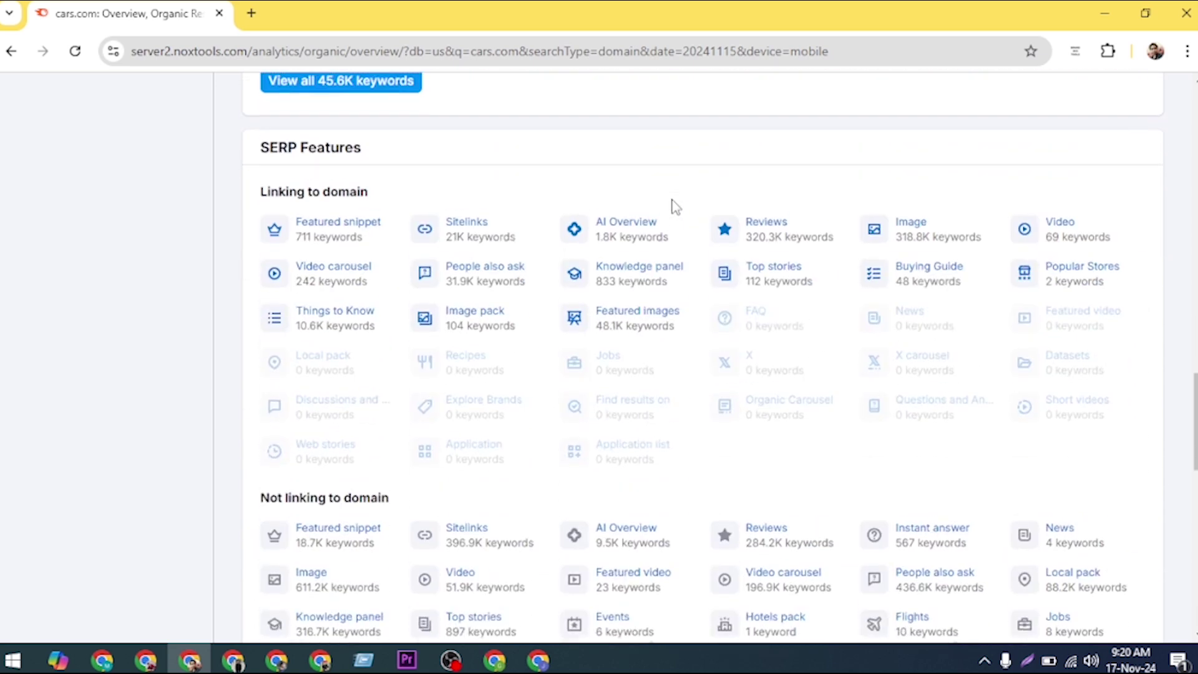
Step: Look through the Top Pages, Top Subdomains, Main Organic Competitors and Competitive Positioning Map sections
{"action": "scroll", "coordinate": [668, 470], "scroll_direction": "down", "scroll_amount": 14}
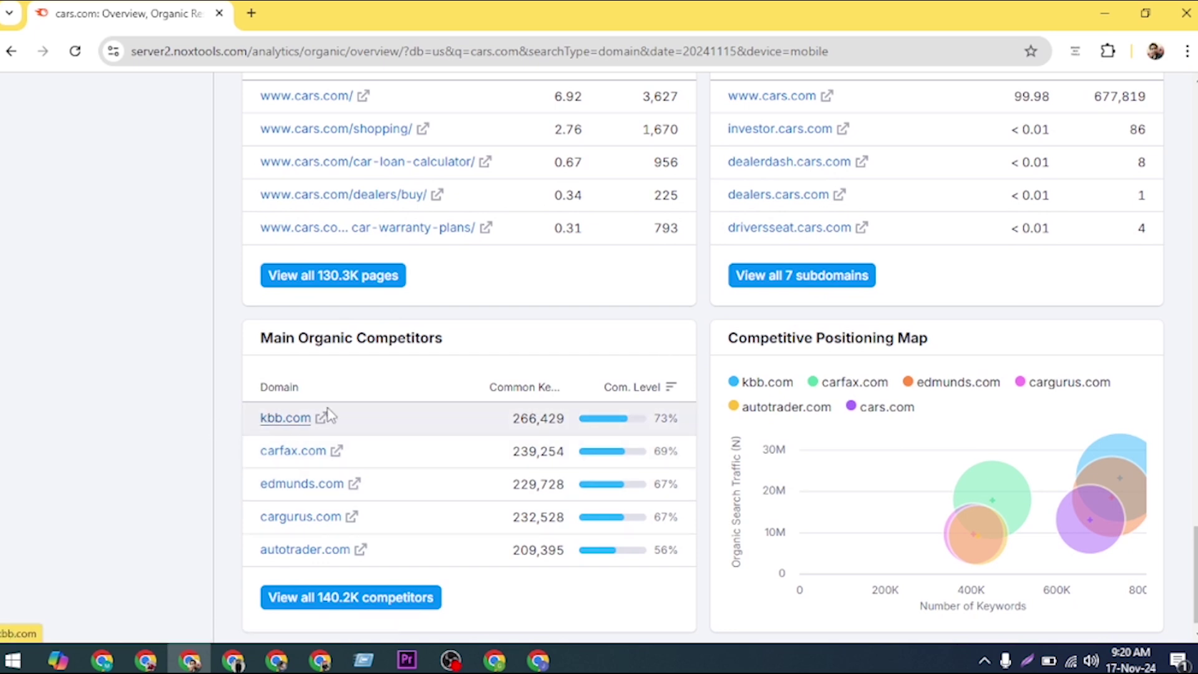
{"action": "scroll", "coordinate": [498, 415], "scroll_direction": "down", "scroll_amount": 1}
{"action": "scroll", "coordinate": [498, 415], "scroll_direction": "down", "scroll_amount": 1}
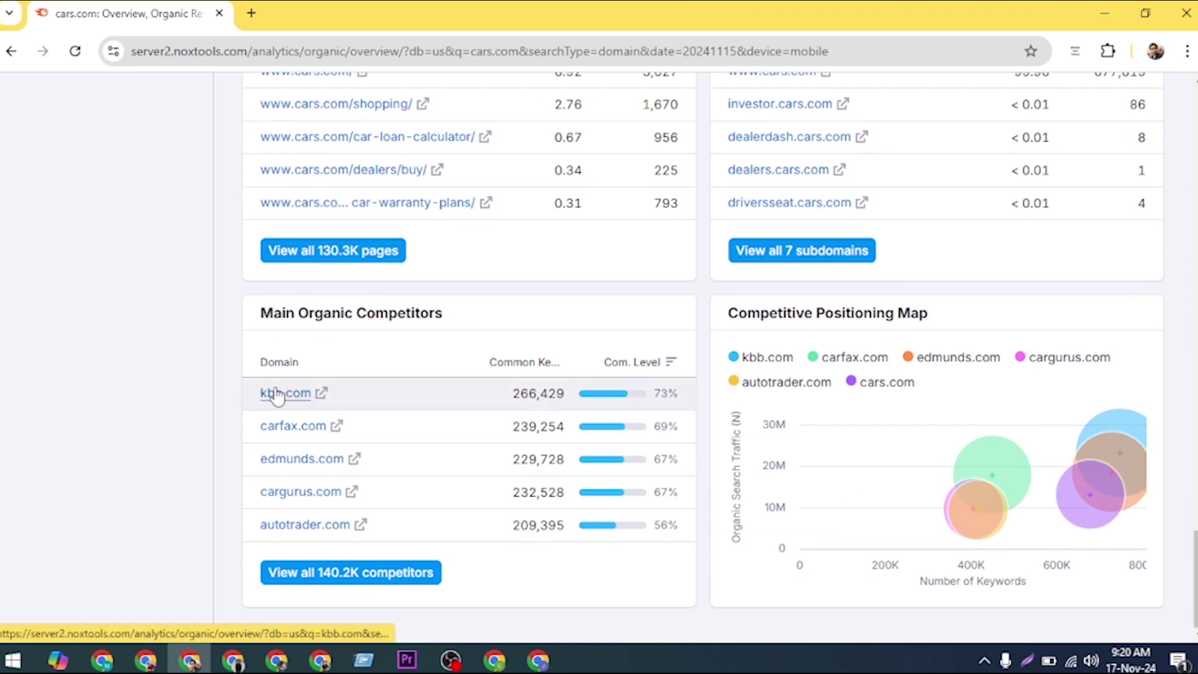
{"action": "scroll", "coordinate": [278, 395], "scroll_direction": "up", "scroll_amount": 5}
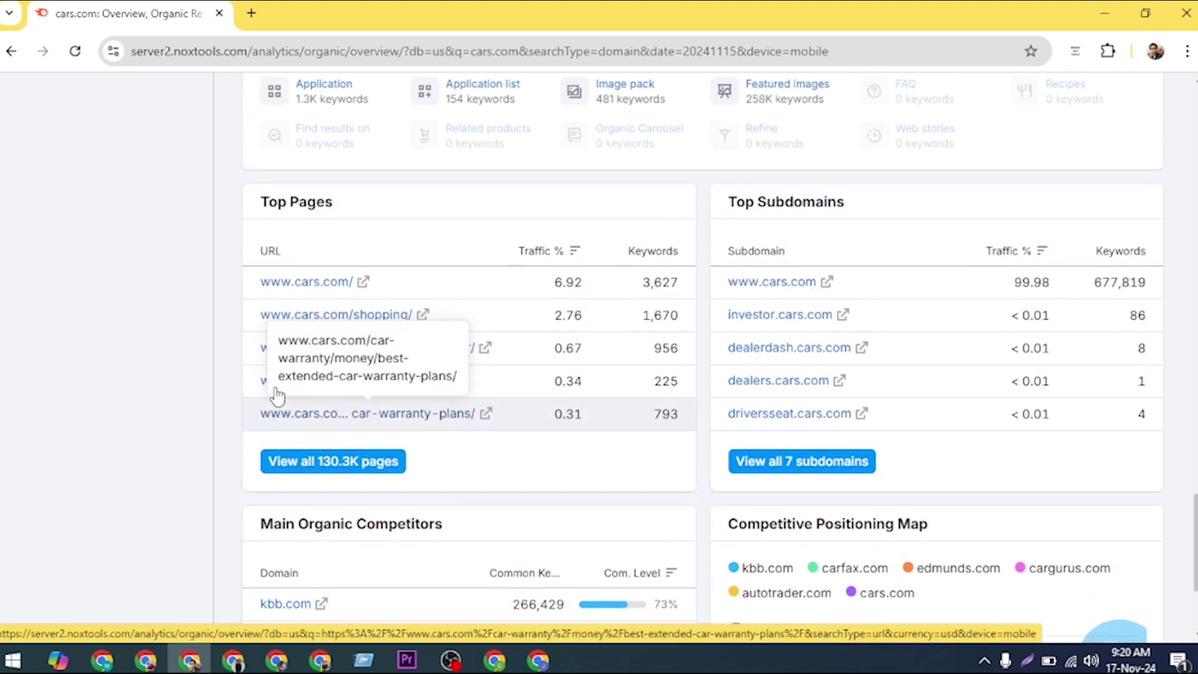
Step: Compare the SERP features linking to the domain with those not linking to it
{"action": "scroll", "coordinate": [278, 395], "scroll_direction": "up", "scroll_amount": 8}
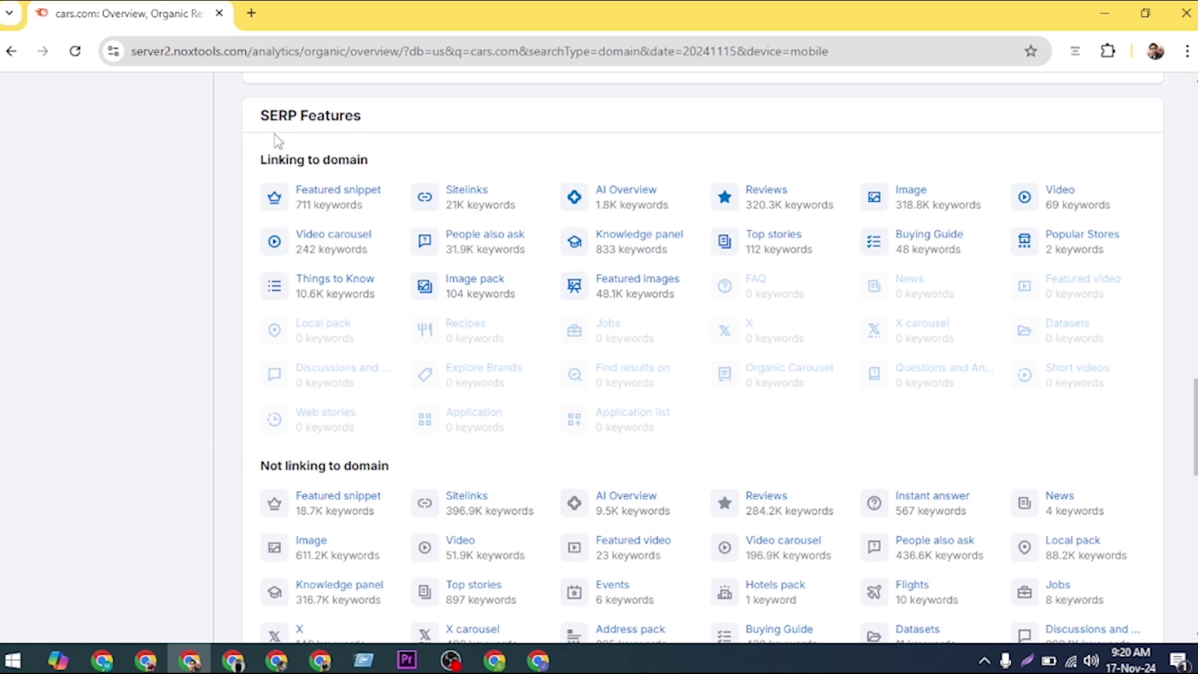
{"action": "left_click_drag", "start_coordinate": [256, 163], "coordinate": [392, 162]}
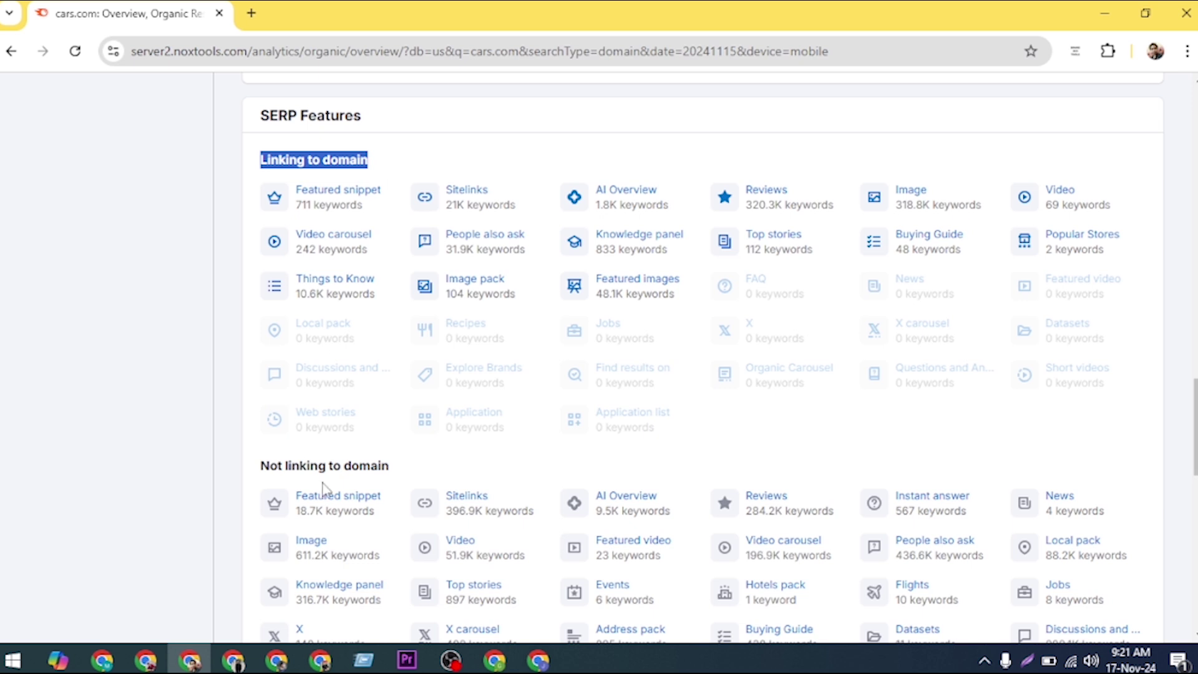
{"action": "left_click_drag", "start_coordinate": [258, 467], "coordinate": [409, 471]}
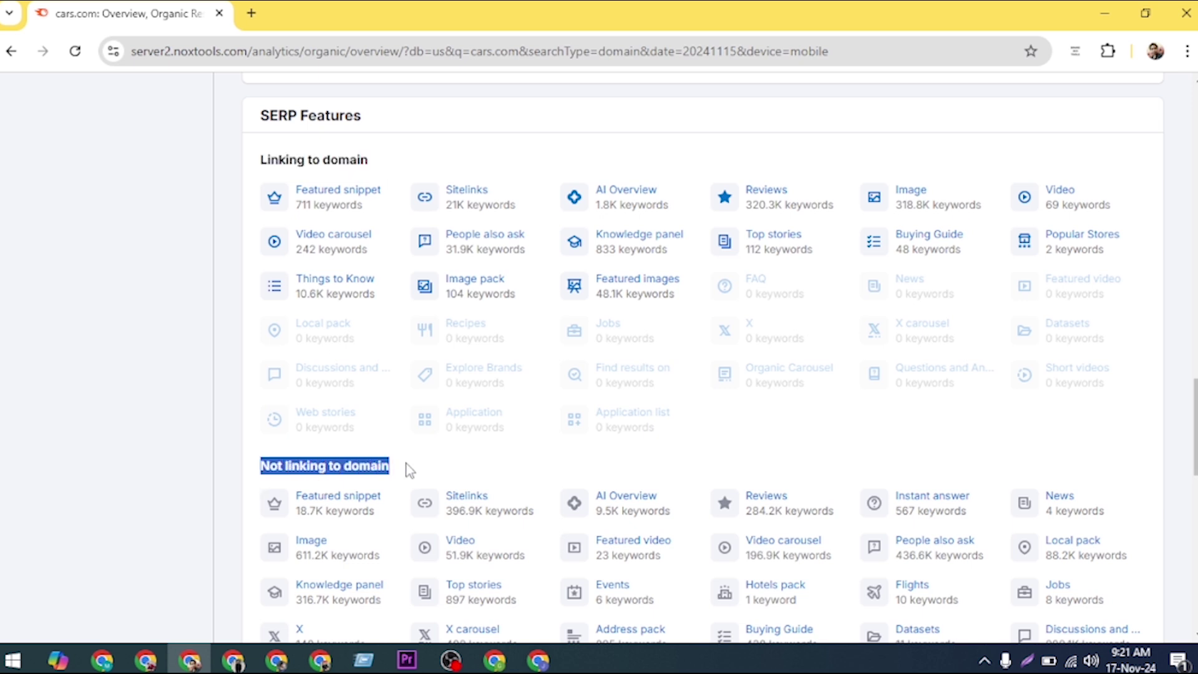
{"action": "left_click", "coordinate": [409, 463]}
{"action": "scroll", "coordinate": [408, 463], "scroll_direction": "down", "scroll_amount": 3}
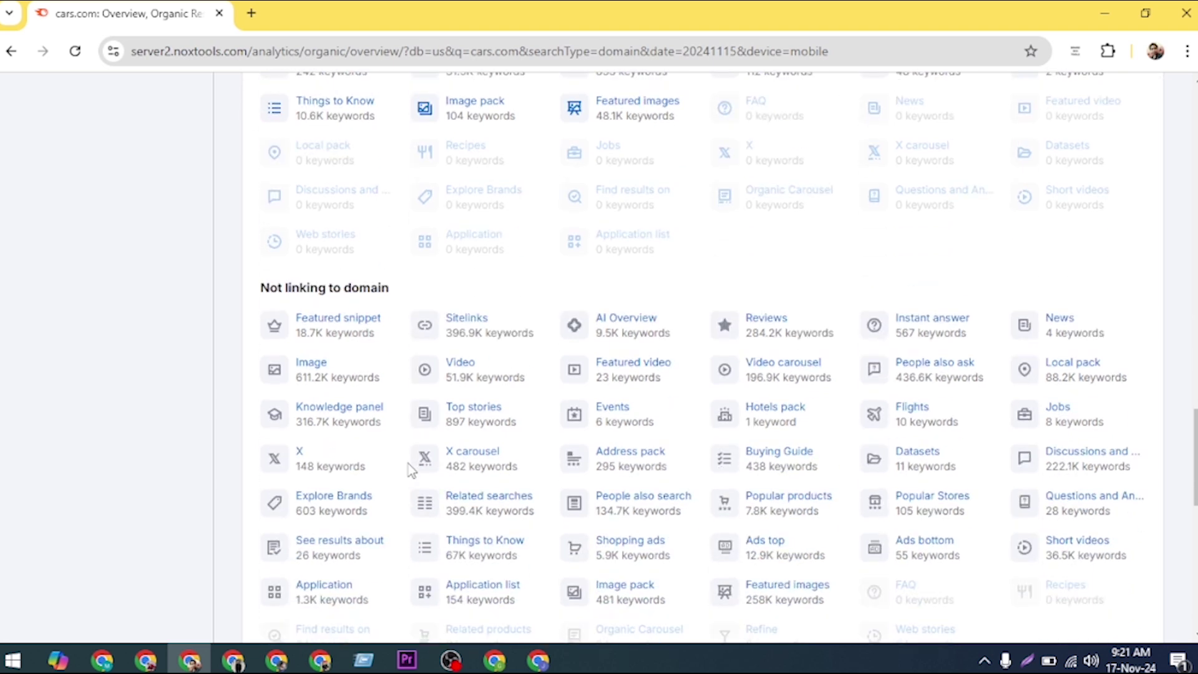
Step: Examine the SERP features not linking to the domain, including People also ask and the AI Overview keyword count
{"action": "mouse_move", "coordinate": [915, 372]}
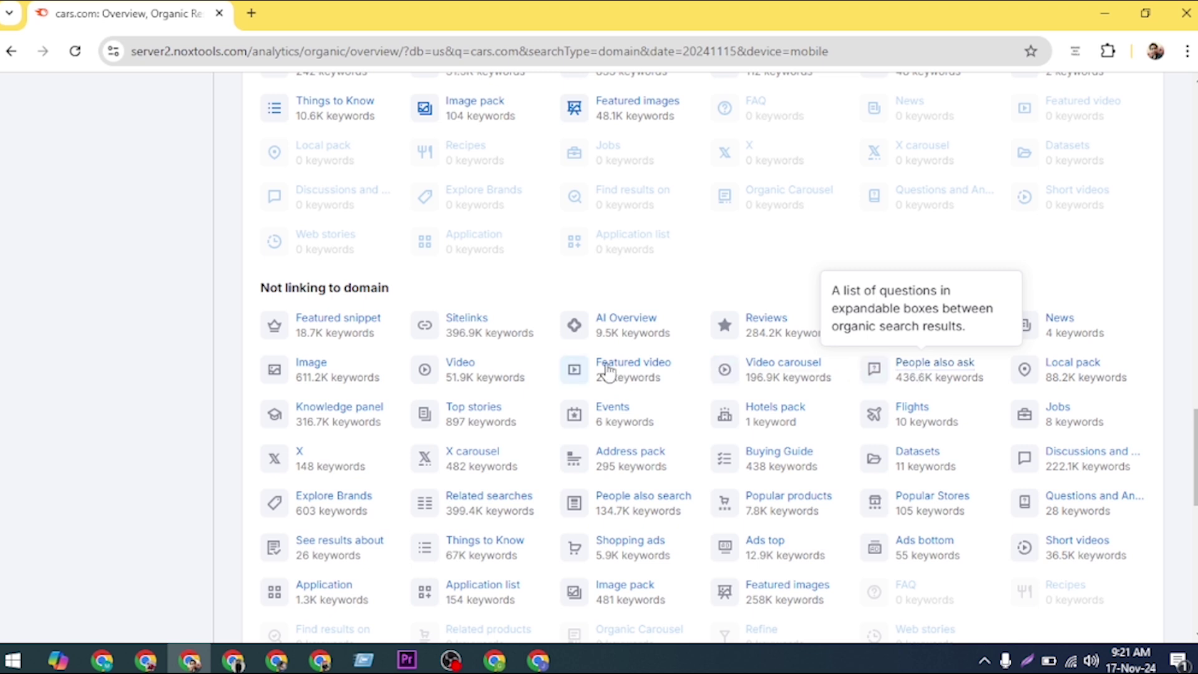
{"action": "left_click_drag", "start_coordinate": [399, 291], "coordinate": [258, 294]}
{"action": "left_click", "coordinate": [407, 293]}
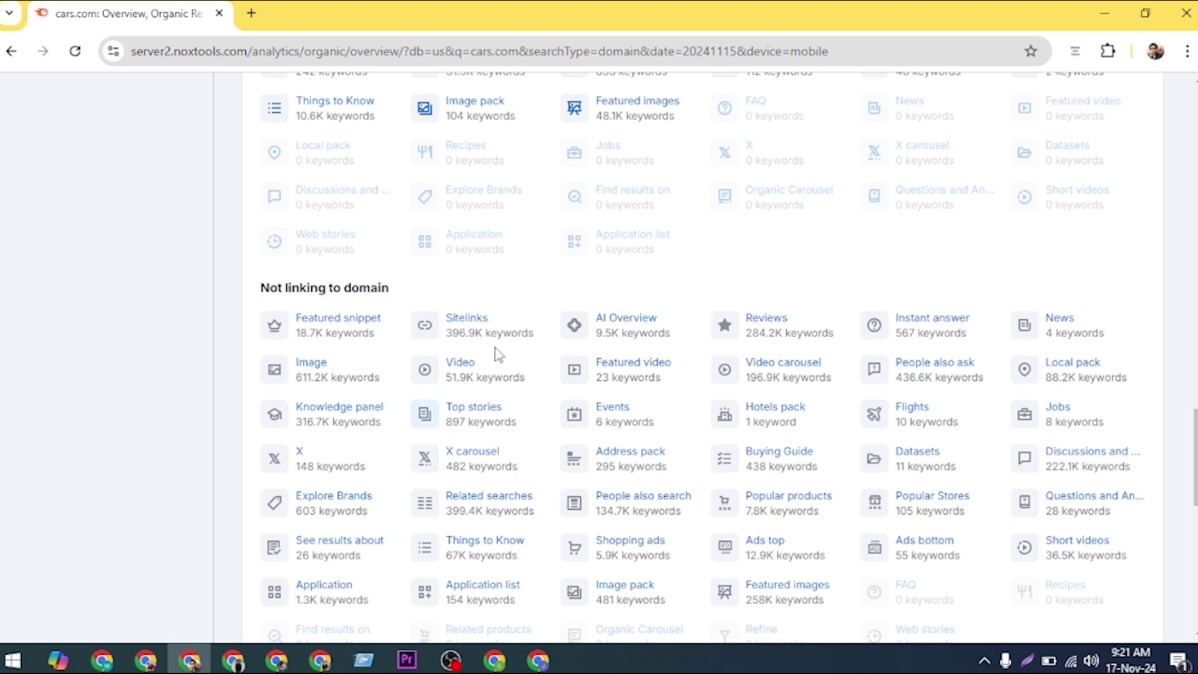
{"action": "left_click_drag", "start_coordinate": [424, 293], "coordinate": [268, 295]}
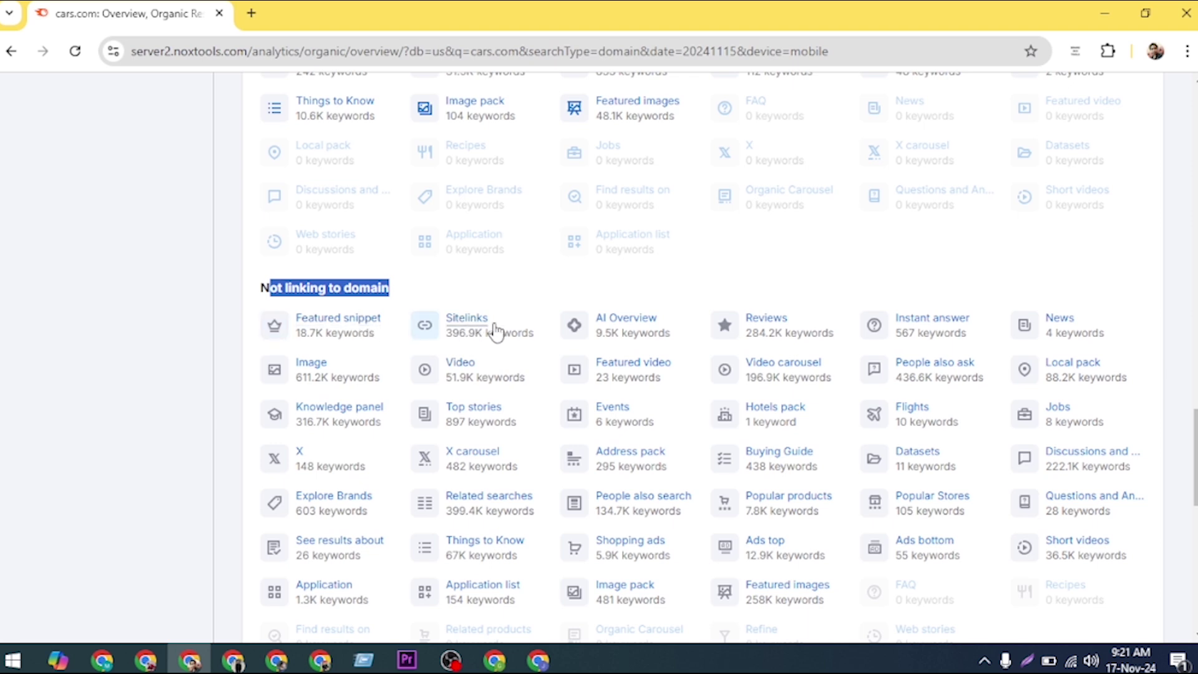
{"action": "left_click_drag", "start_coordinate": [626, 333], "coordinate": [671, 334]}
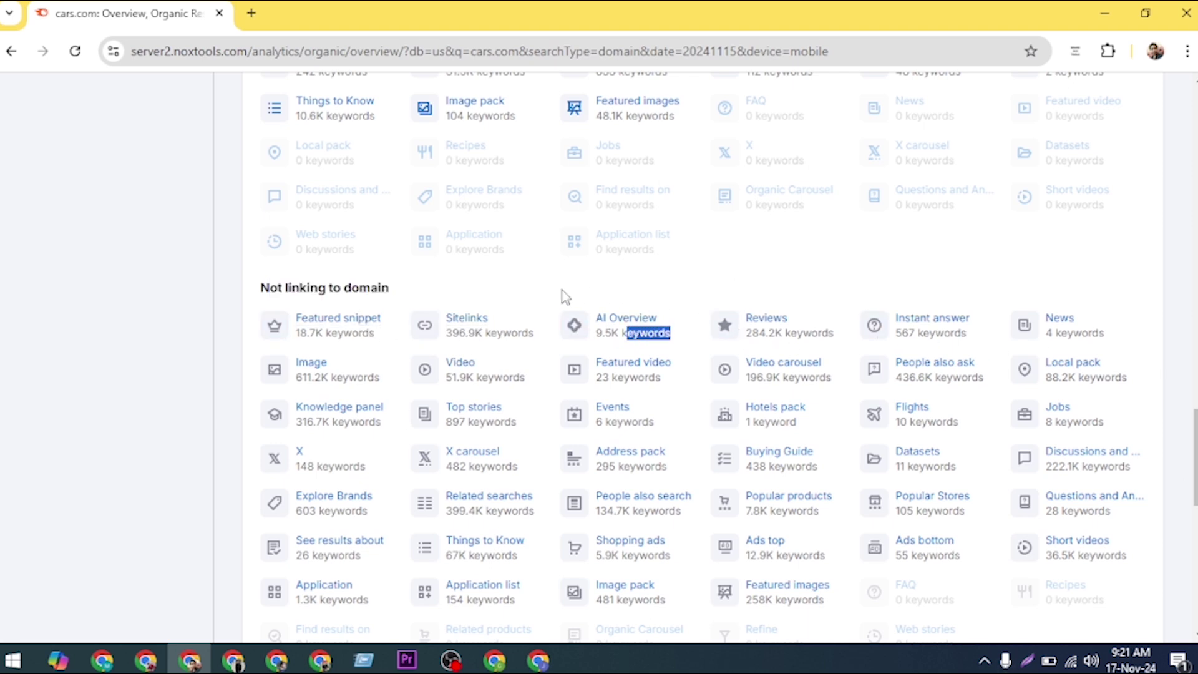
{"action": "left_click", "coordinate": [498, 296]}
{"action": "scroll", "coordinate": [710, 299], "scroll_direction": "up", "scroll_amount": 5}
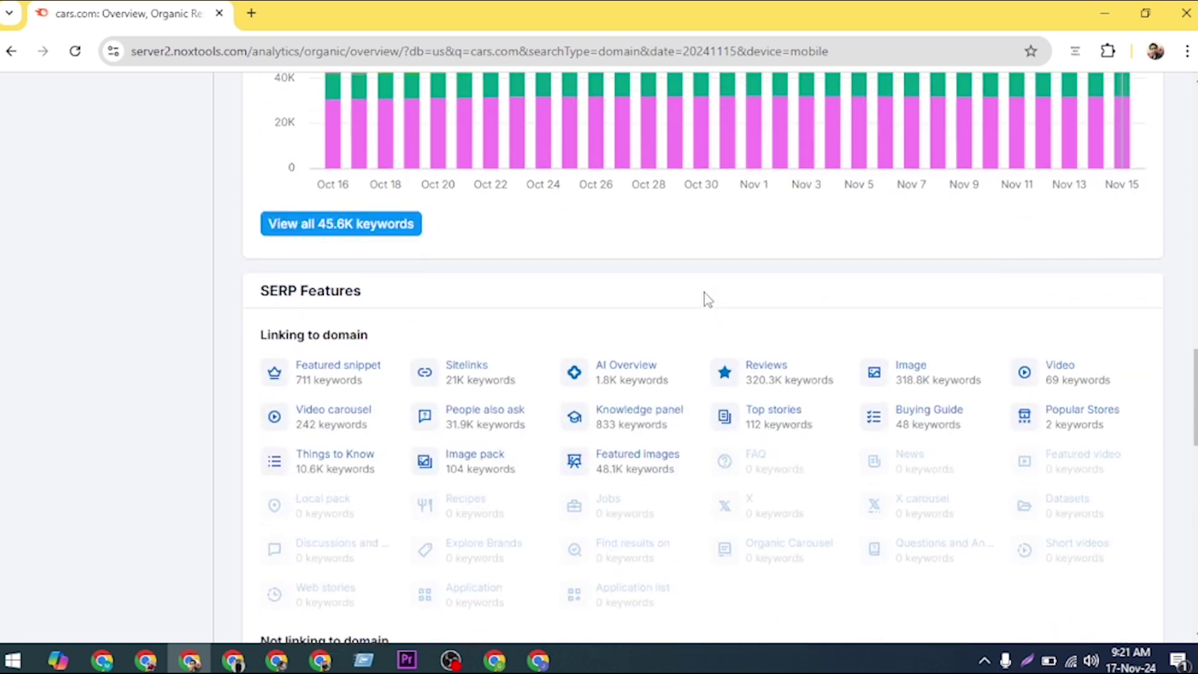
Step: Check the Canada and Australia databases for cars.com, and return to the United States database
{"action": "scroll", "coordinate": [707, 299], "scroll_direction": "up", "scroll_amount": 15}
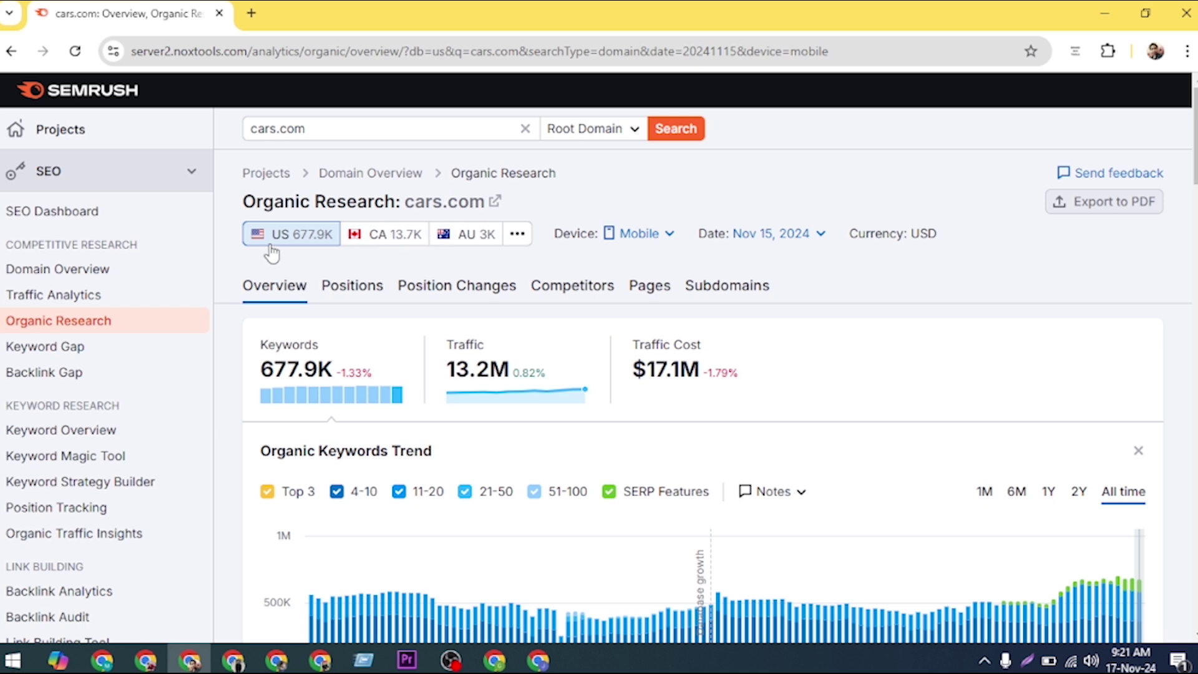
{"action": "left_click", "coordinate": [399, 237]}
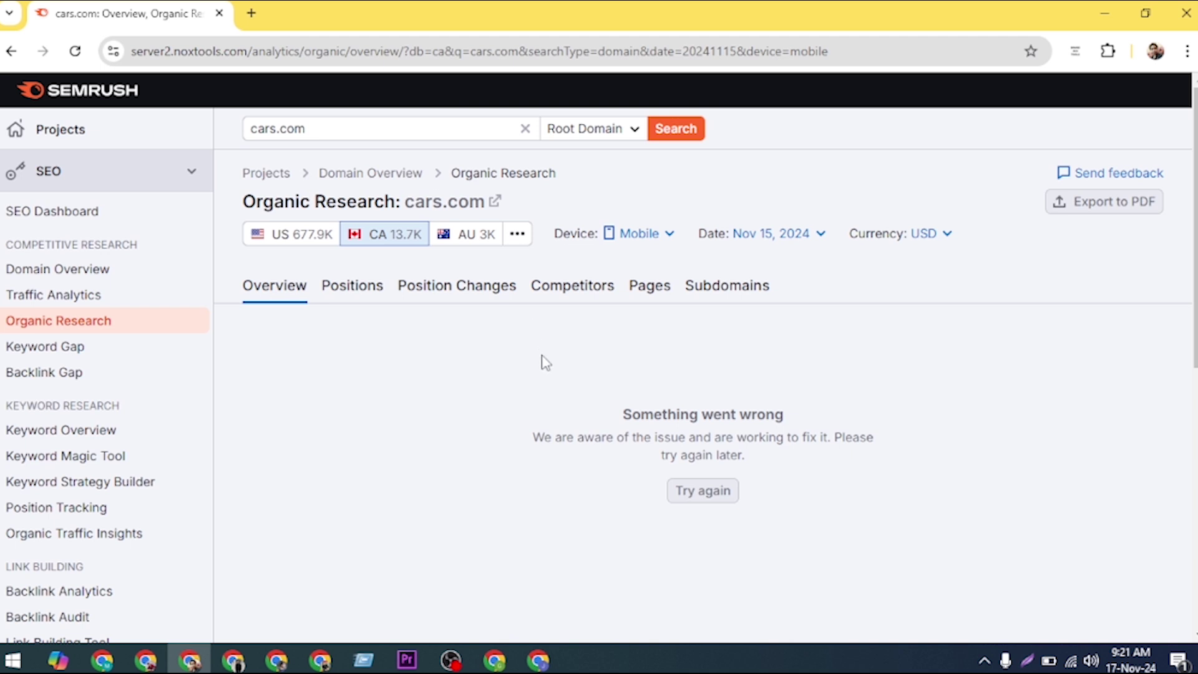
{"action": "left_click", "coordinate": [476, 238]}
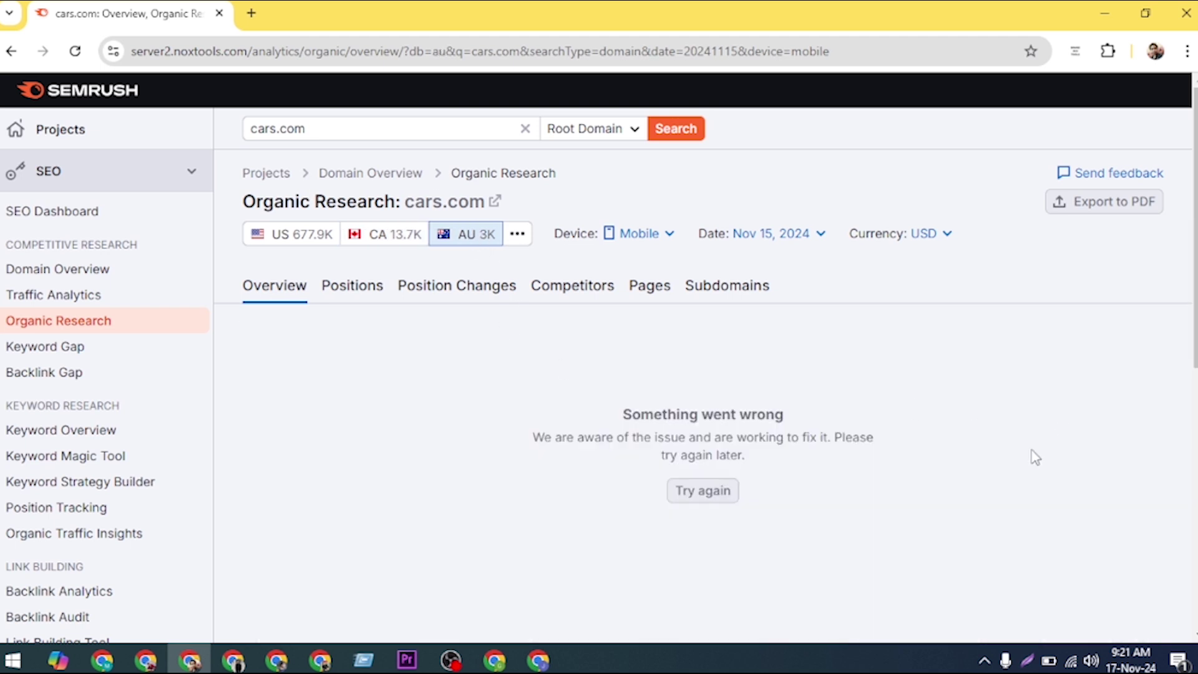
{"action": "left_click", "coordinate": [284, 237]}
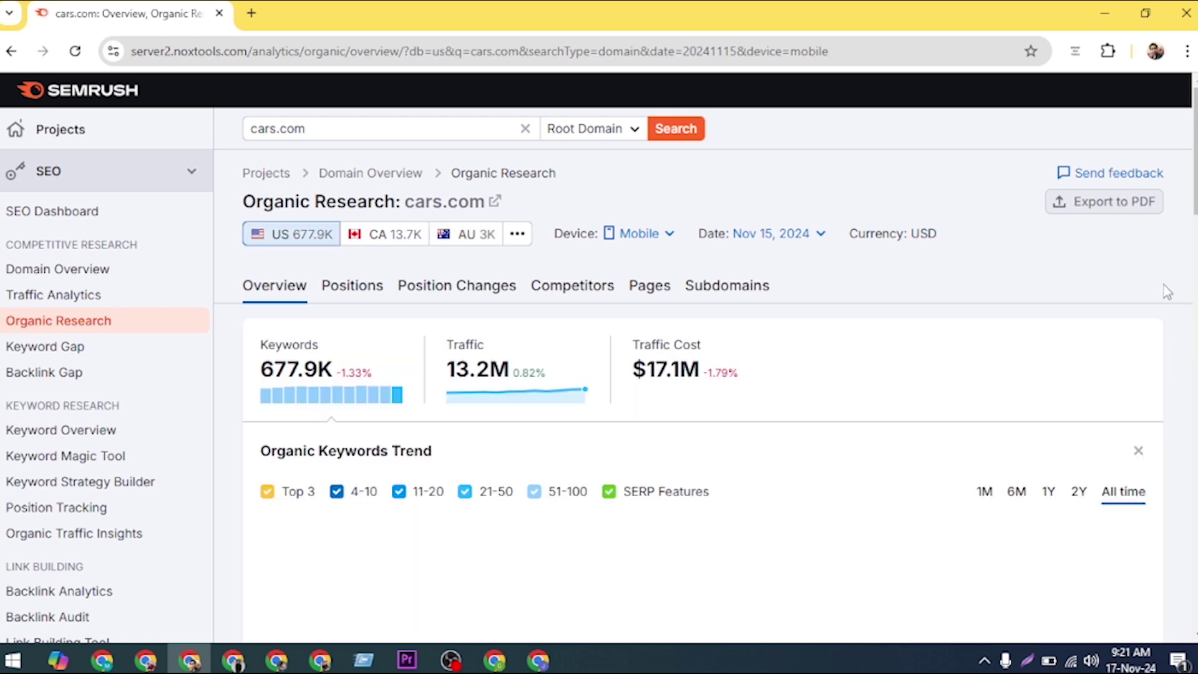
Step: Look through the full list of country databases with their keyword counts, and close it without choosing another country
{"action": "left_click", "coordinate": [518, 235]}
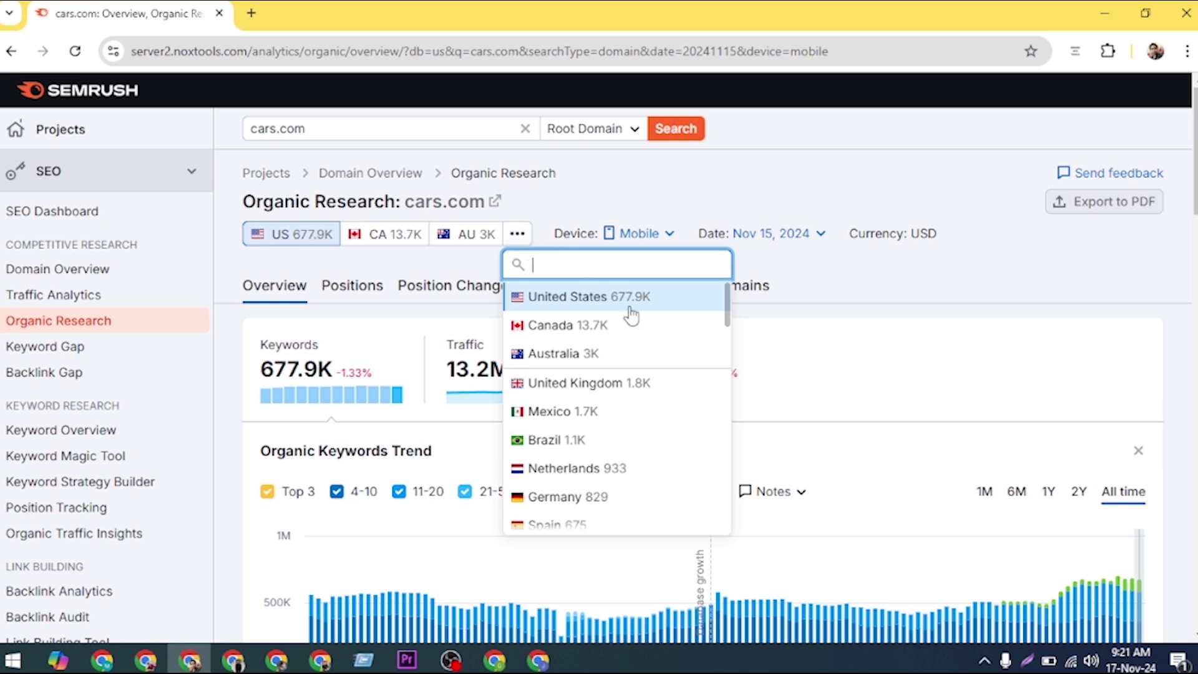
{"action": "scroll", "coordinate": [635, 380], "scroll_direction": "down", "scroll_amount": 5}
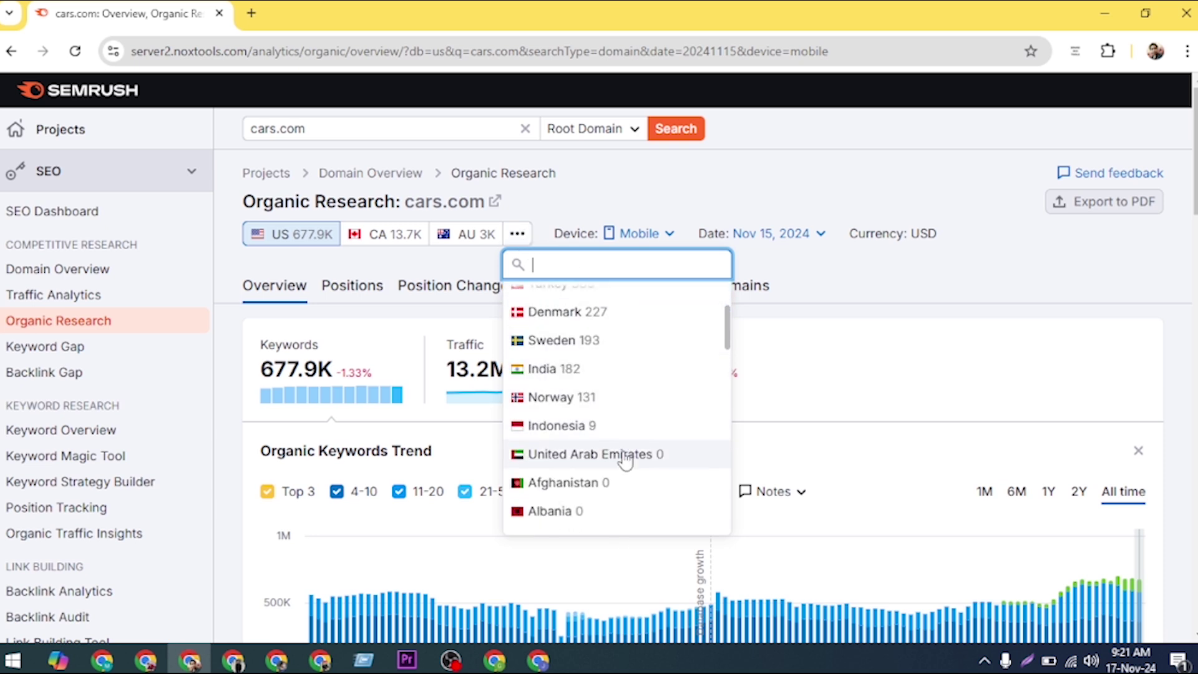
{"action": "scroll", "coordinate": [621, 455], "scroll_direction": "down", "scroll_amount": 3}
{"action": "scroll", "coordinate": [624, 465], "scroll_direction": "up", "scroll_amount": 8}
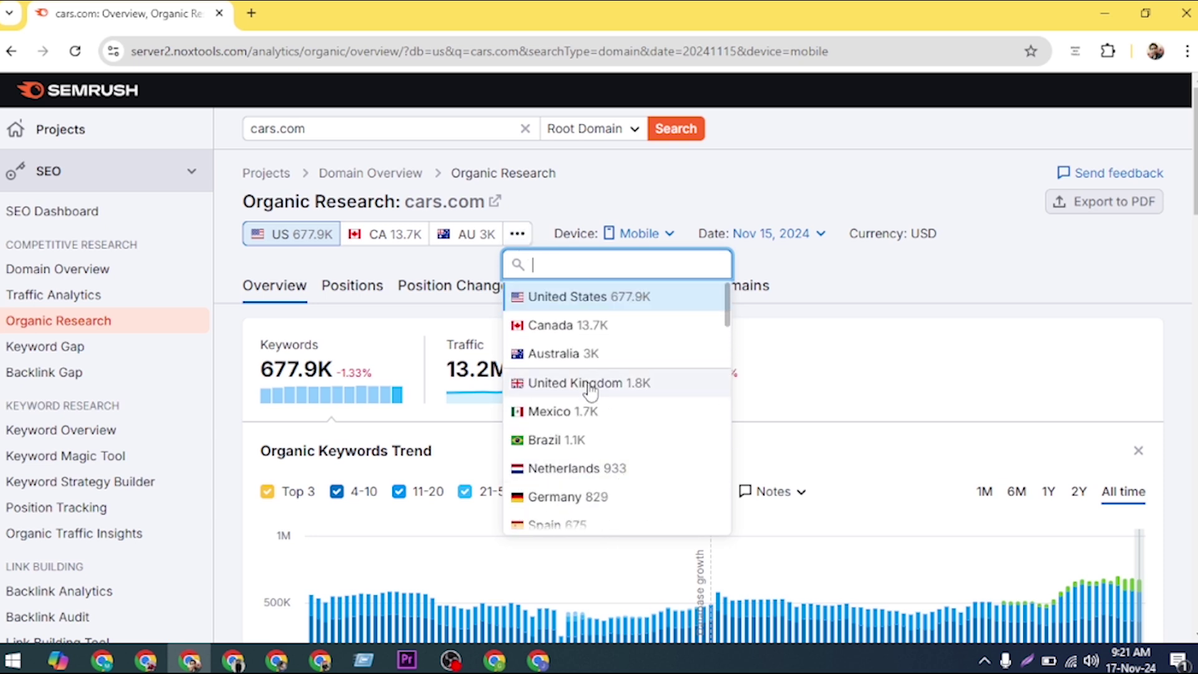
{"action": "left_click", "coordinate": [518, 237]}
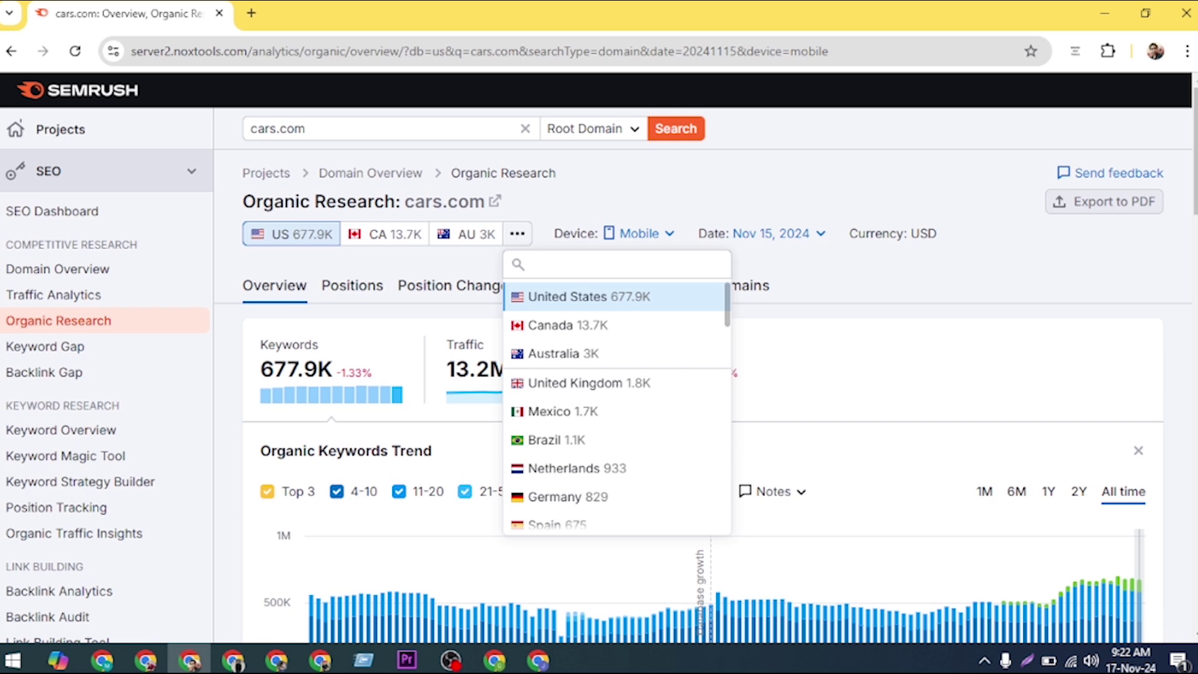
{"action": "left_click", "coordinate": [198, 323]}
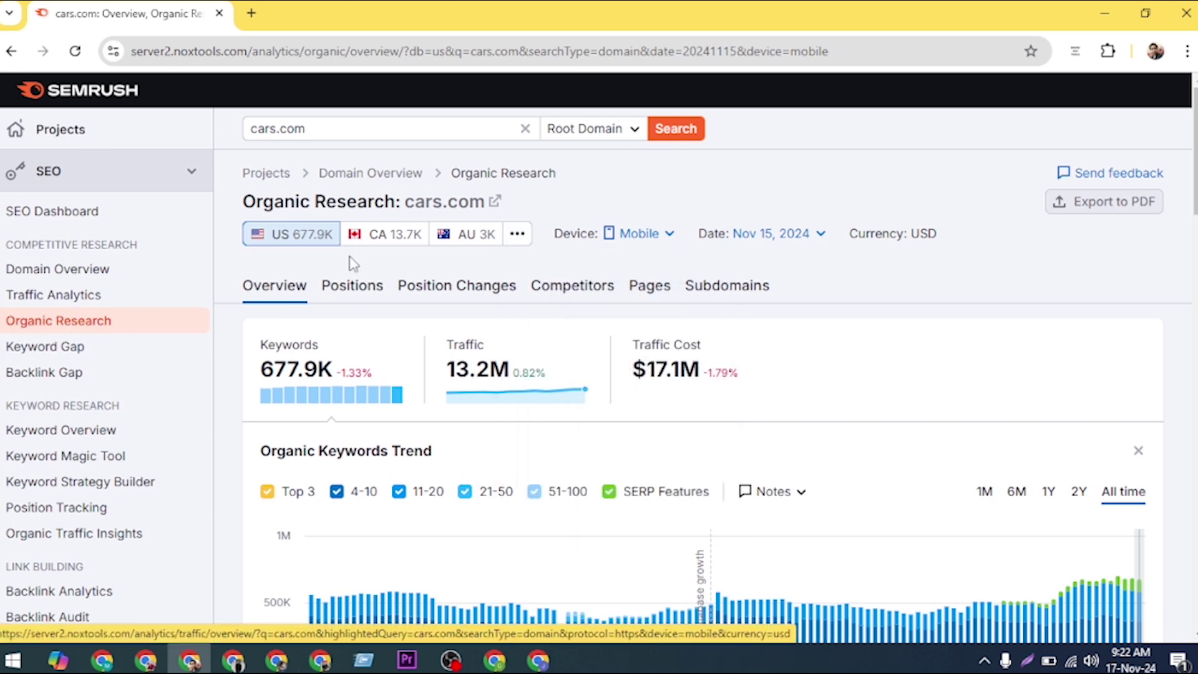
Step: Set the device of the cars.com organic research report to Desktop
{"action": "left_click", "coordinate": [638, 234]}
{"action": "left_click", "coordinate": [653, 273]}
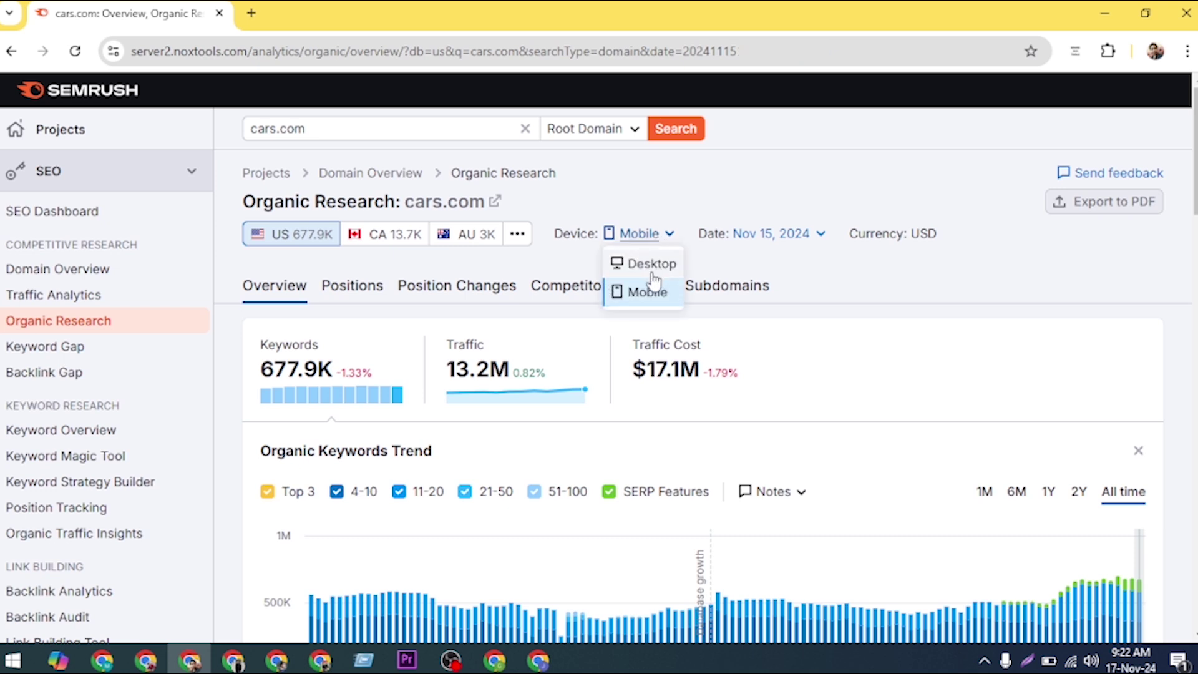